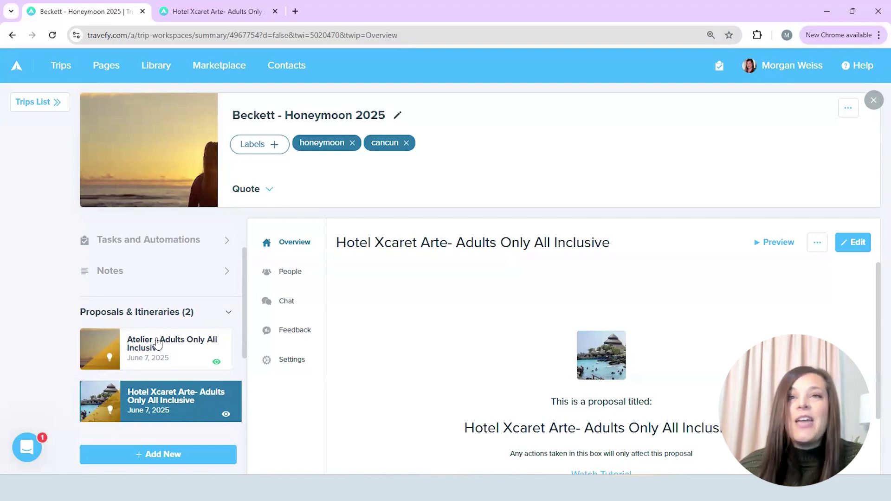
# Make a copy of the Atelier proposal in this trip and title it 'Unico – Adults Only All Inclusive'
pyautogui.scroll(-1, 167, 325)
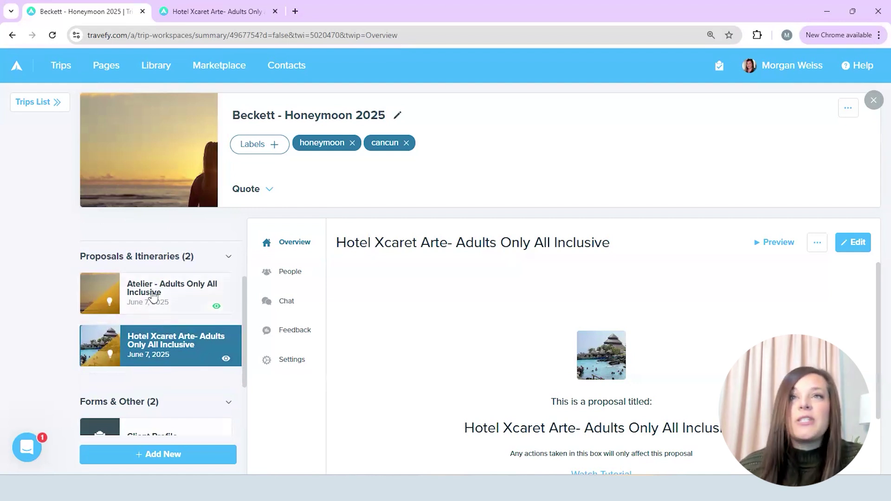
pyautogui.click(153, 297)
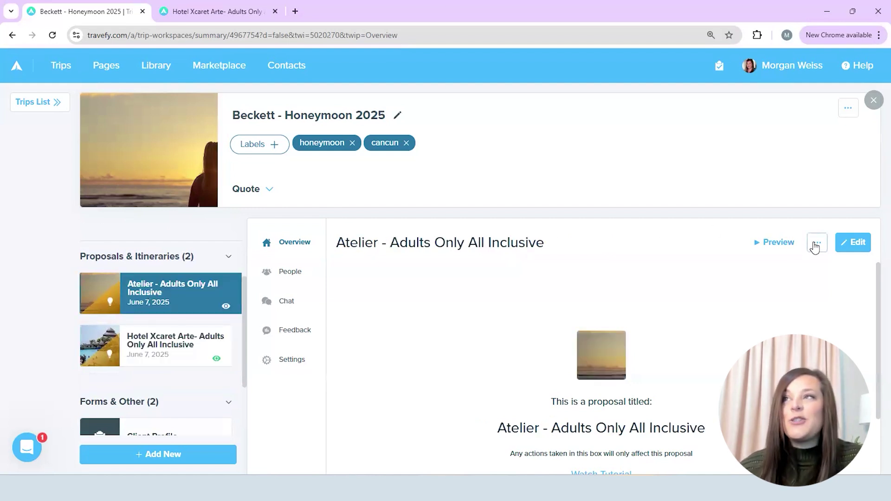
pyautogui.click(816, 246)
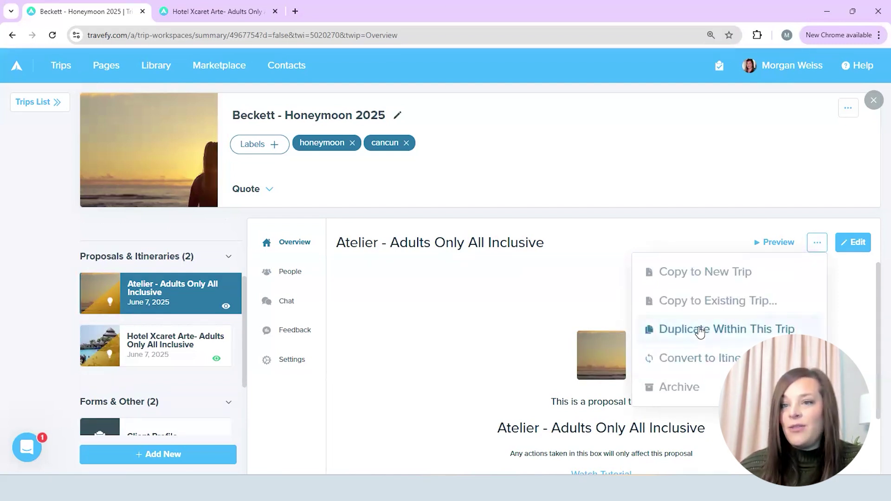
pyautogui.click(700, 331)
pyautogui.click(567, 329)
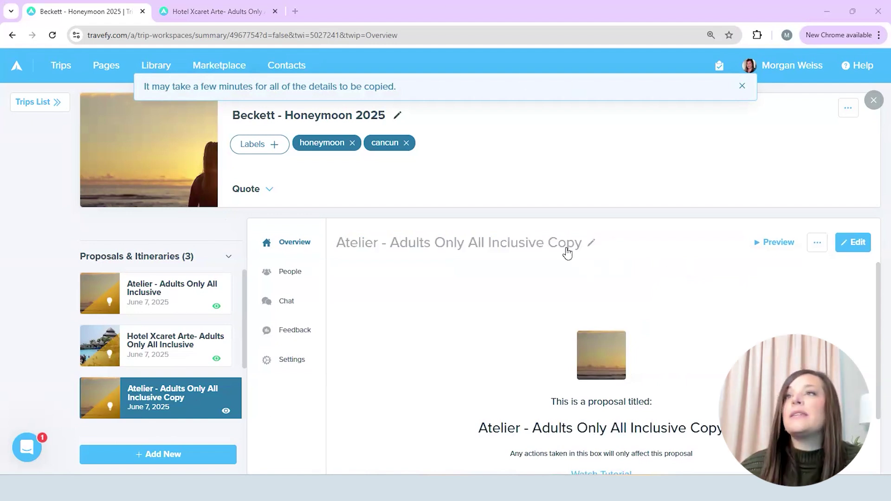
pyautogui.click(591, 244)
pyautogui.write('Unico – Adults Only All Inclusive')
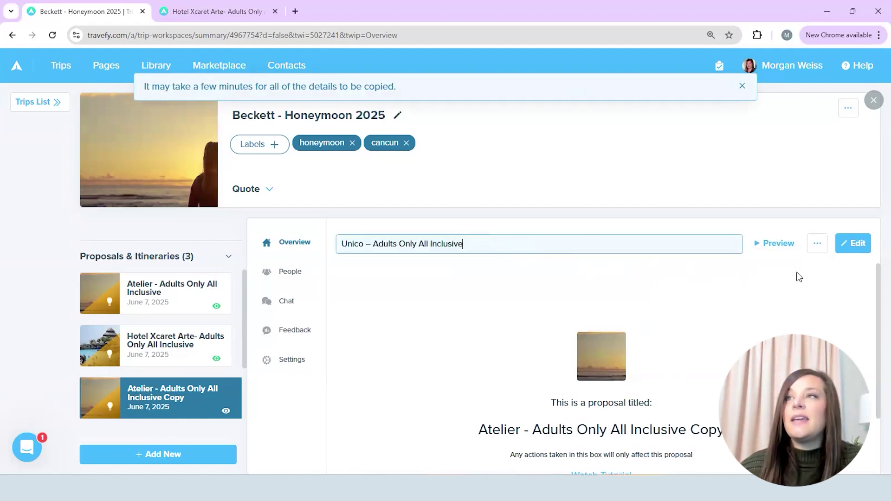
# On the Unico proposal, mark Activities at Atelier, Master Suite and Junior Suite King for removal
pyautogui.click(849, 250)
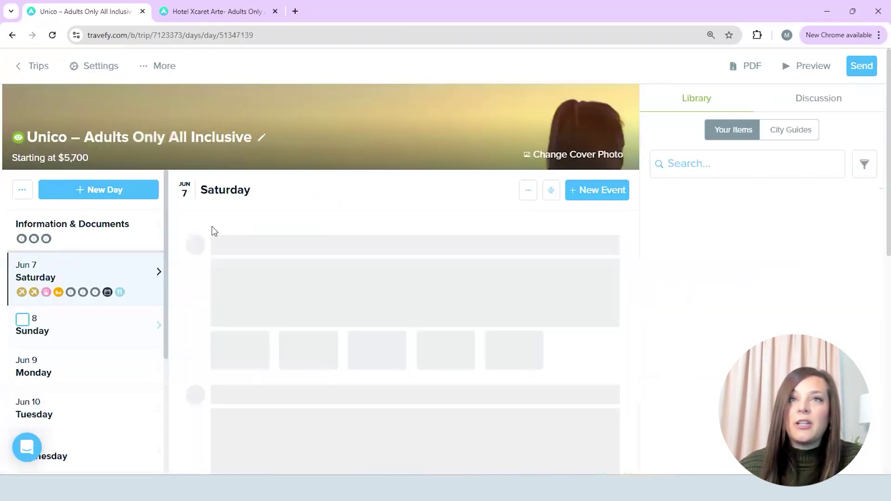
pyautogui.scroll(-7, 225, 352)
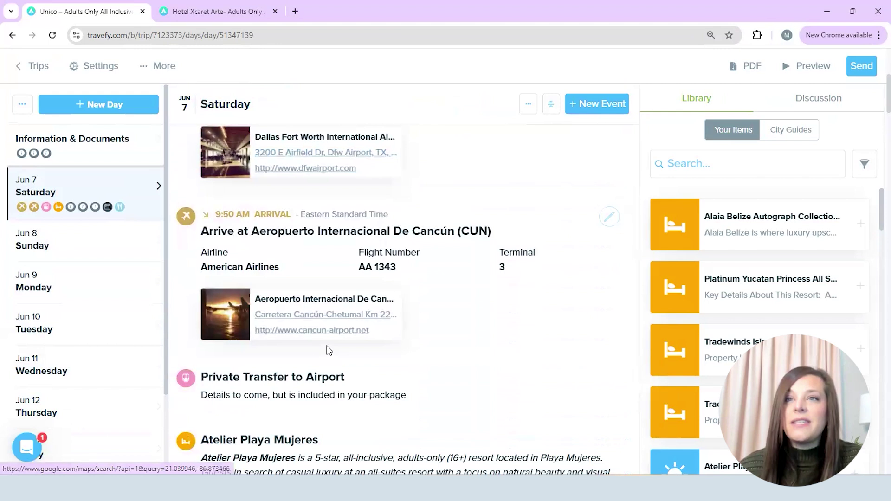
pyautogui.scroll(-5, 418, 278)
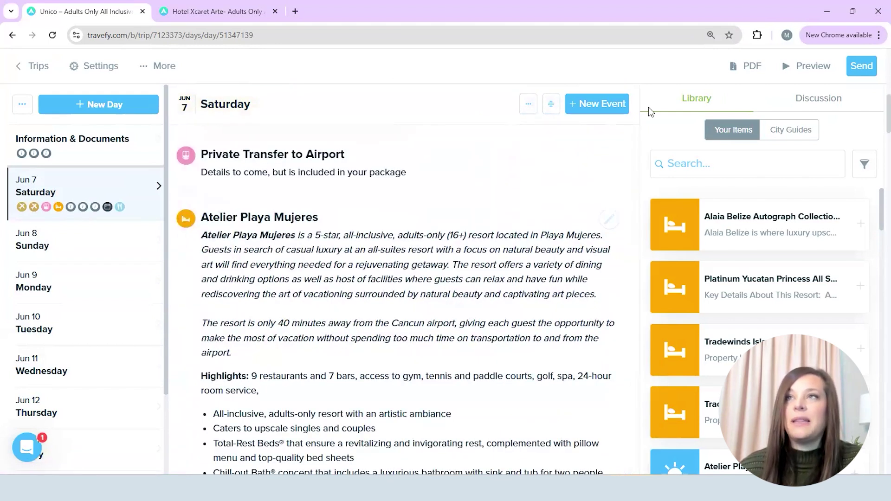
pyautogui.click(557, 108)
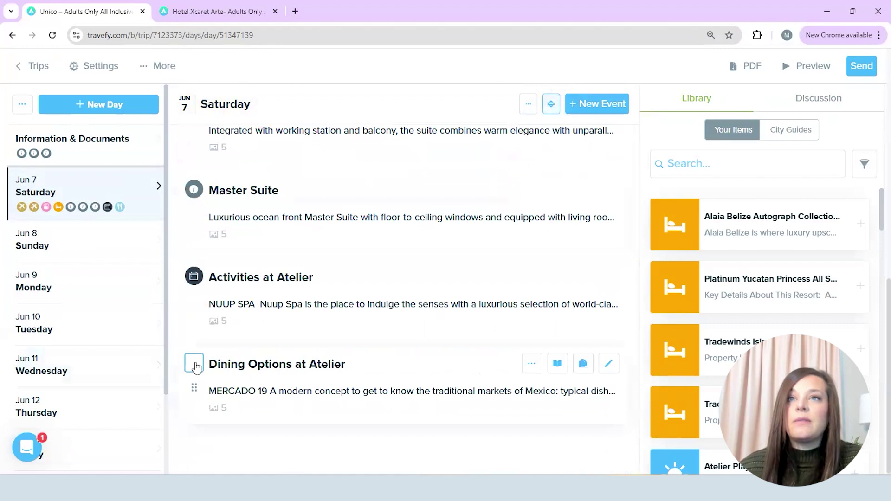
pyautogui.click(194, 278)
pyautogui.scroll(2, 219, 227)
pyautogui.click(194, 301)
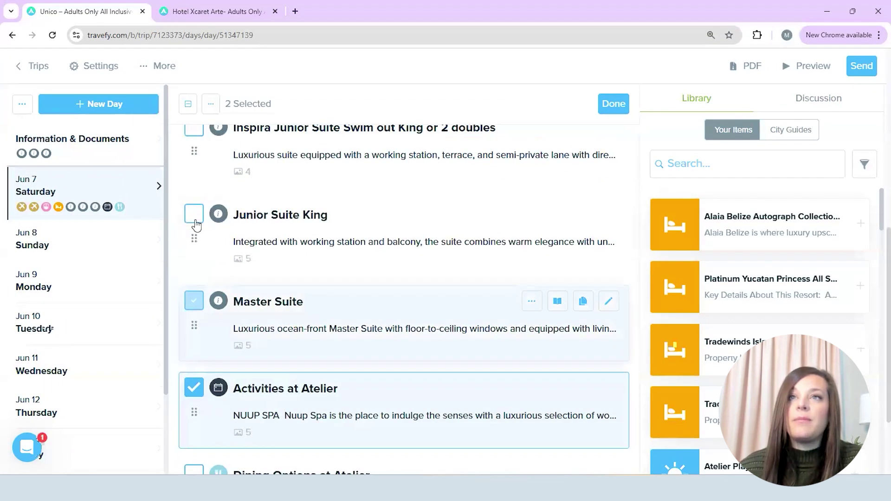
pyautogui.click(194, 214)
# Search the Library for 'unico' and add the UNICO 20°87° Hotel Riviera Maya items to Saturday
pyautogui.scroll(2, 218, 243)
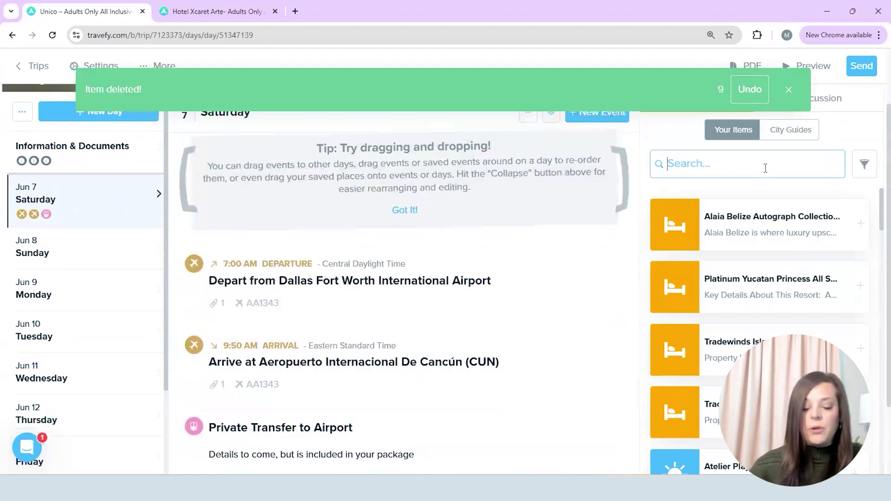
pyautogui.write('unico')
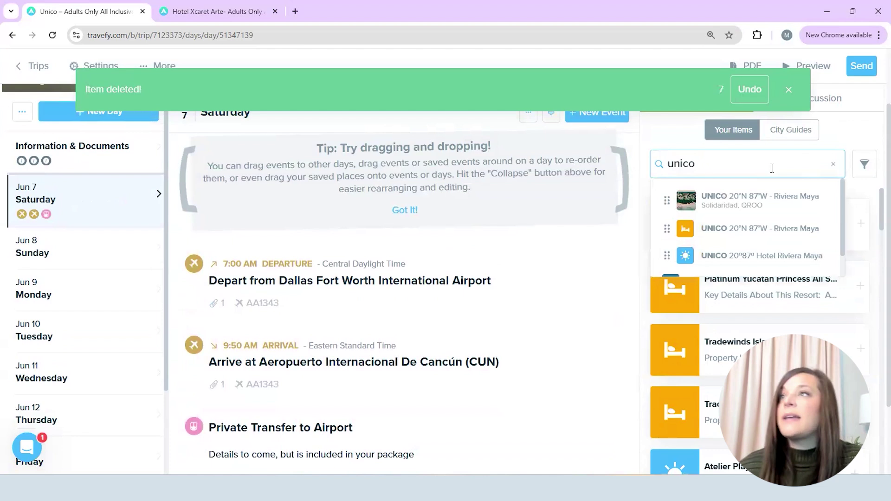
pyautogui.scroll(-5, 441, 363)
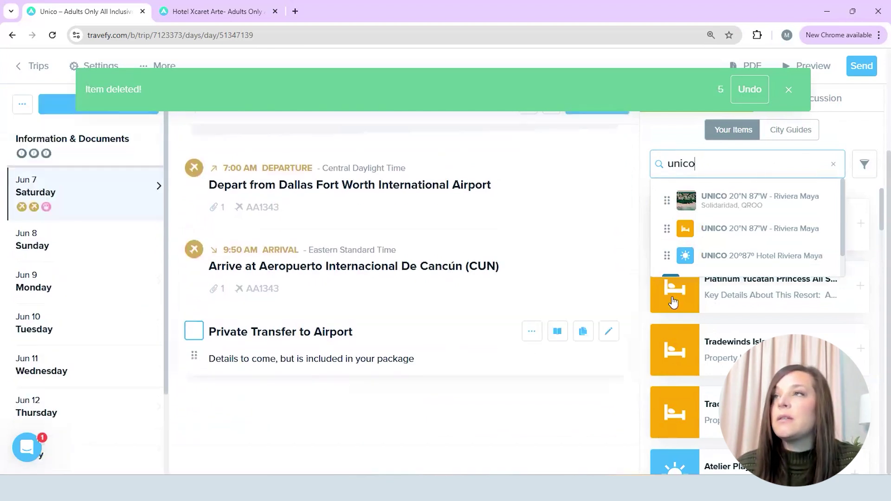
pyautogui.scroll(3, 294, 424)
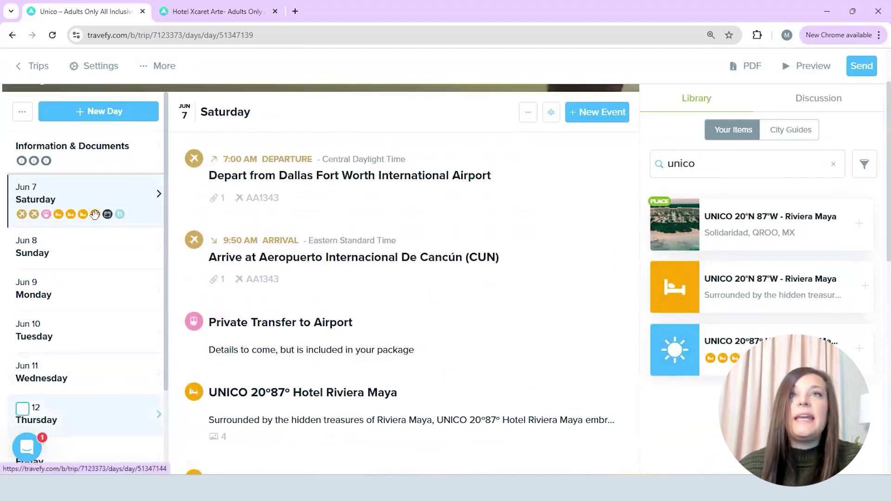
# Edit the All Inclusive Package Pricing table to the Alcoba rooms (Ocean View, Ocean Front) and save
pyautogui.click(118, 163)
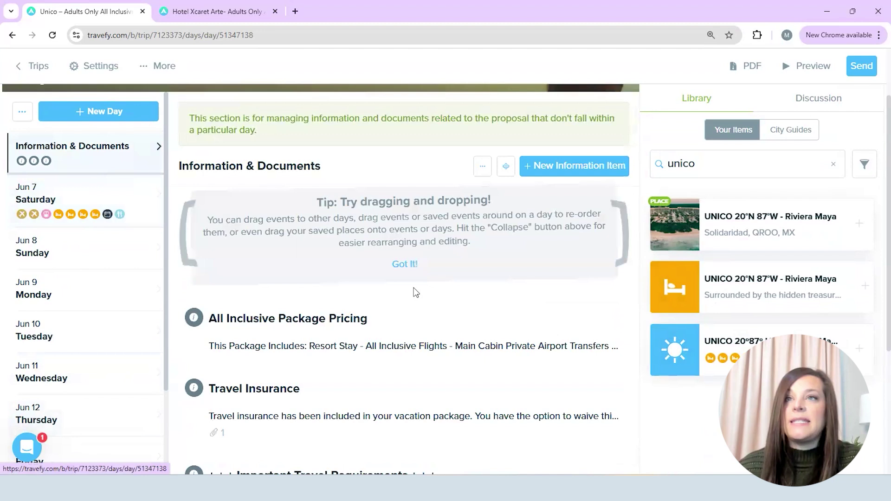
pyautogui.click(506, 166)
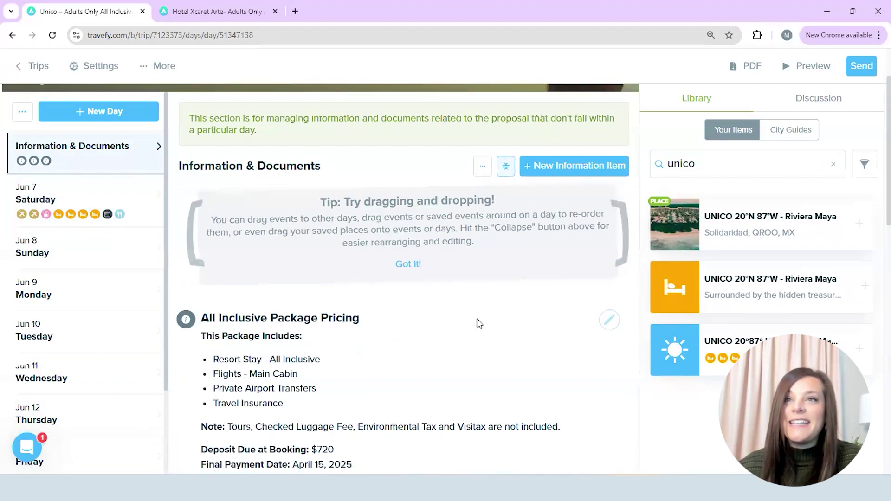
pyautogui.scroll(-2, 580, 260)
pyautogui.click(609, 209)
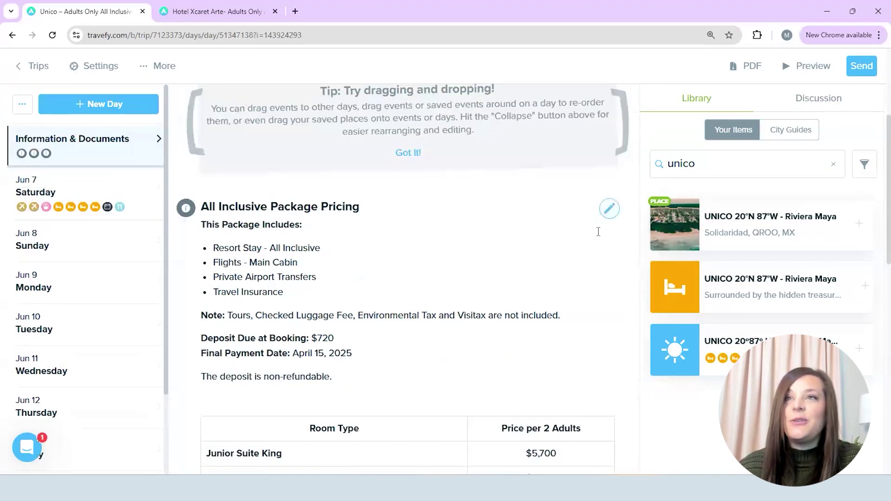
pyautogui.scroll(-1, 346, 317)
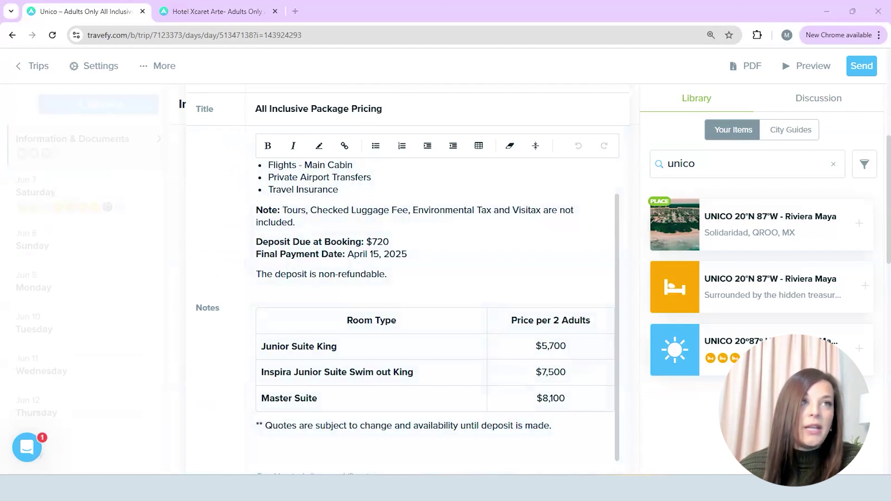
pyautogui.tripleClick(334, 350)
pyautogui.write('Alcoba Ocean View')
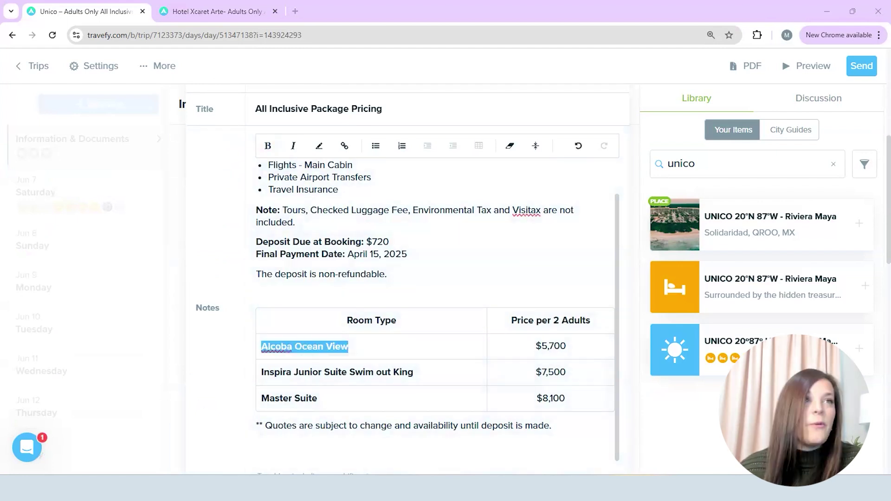
pyautogui.moveTo(415, 371); pyautogui.dragTo(264, 377)
pyautogui.write('Alcoba Ocean Front')
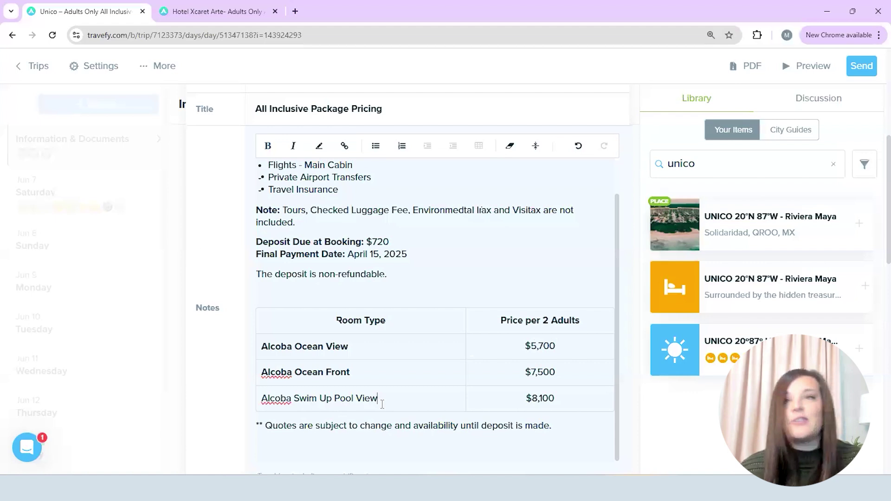
pyautogui.moveTo(383, 399); pyautogui.dragTo(262, 400)
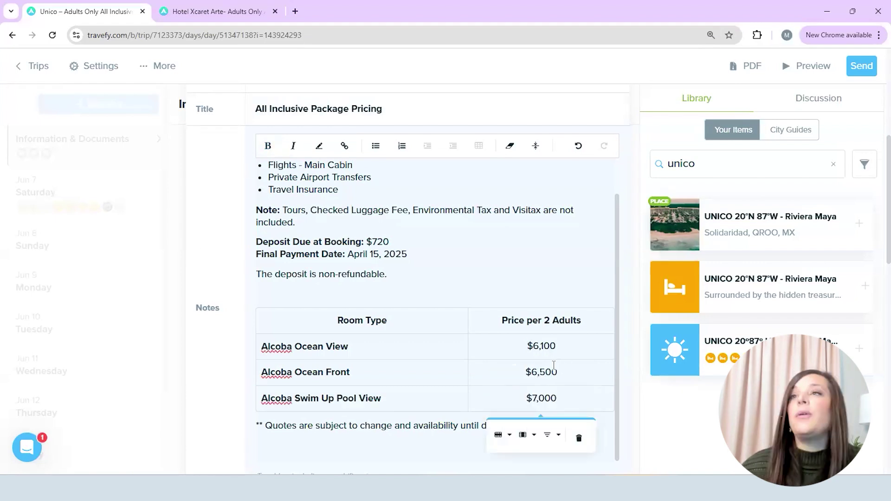
pyautogui.scroll(5, 571, 265)
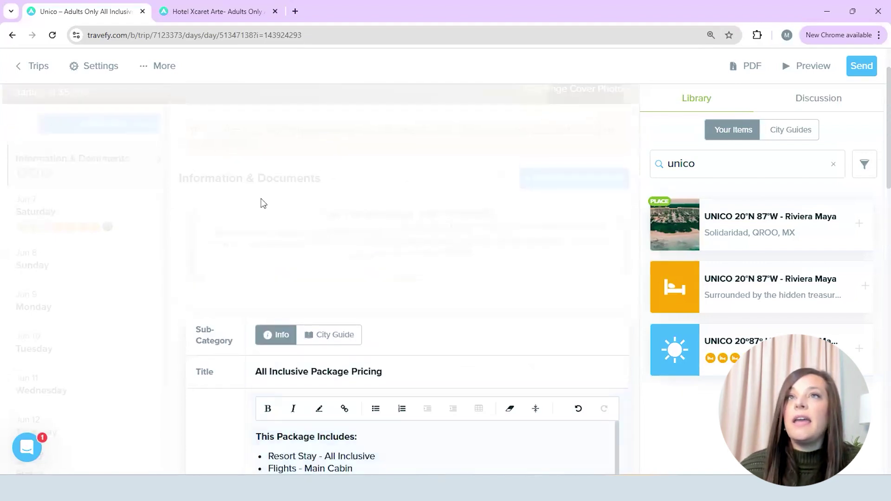
pyautogui.click(262, 204)
# Change the Unico proposal's starting price to $6,100, save, and return to the trip
pyautogui.scroll(1, 253, 122)
pyautogui.click(104, 133)
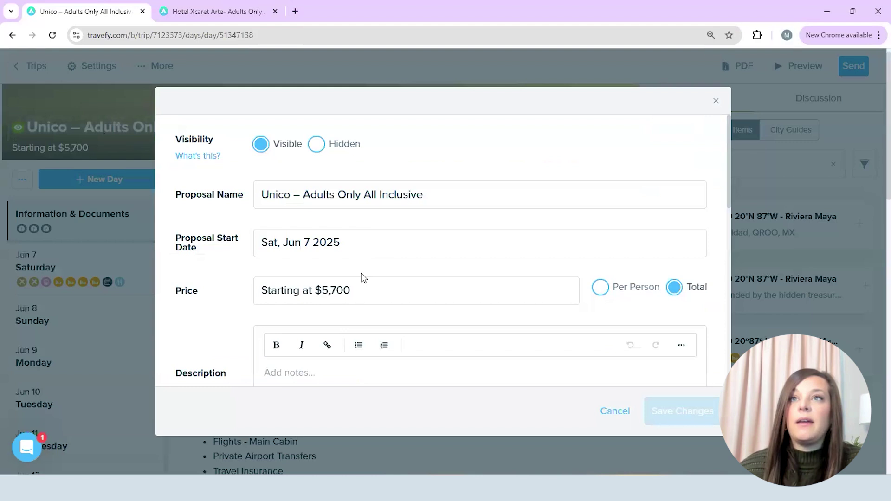
pyautogui.moveTo(360, 286); pyautogui.dragTo(323, 292)
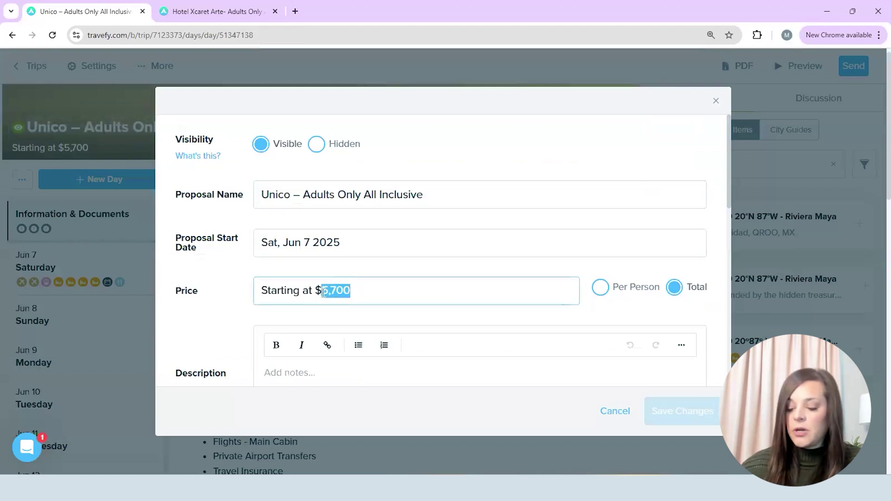
pyautogui.write('6,100')
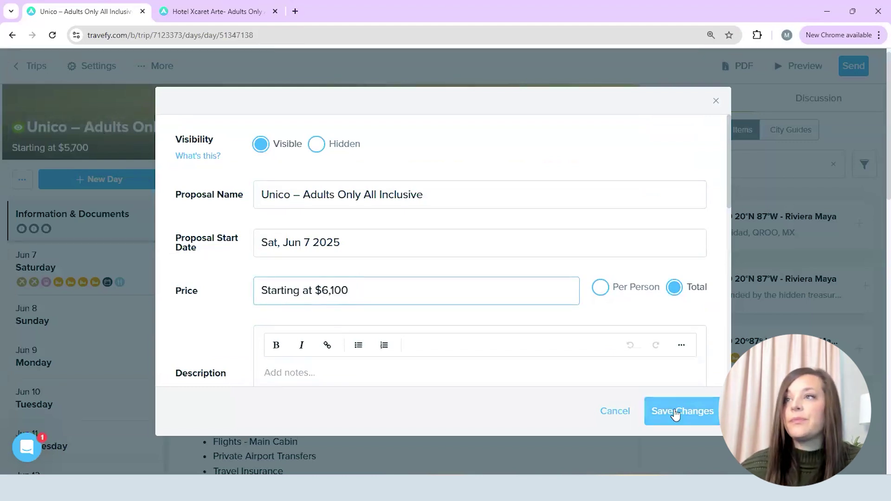
pyautogui.click(674, 408)
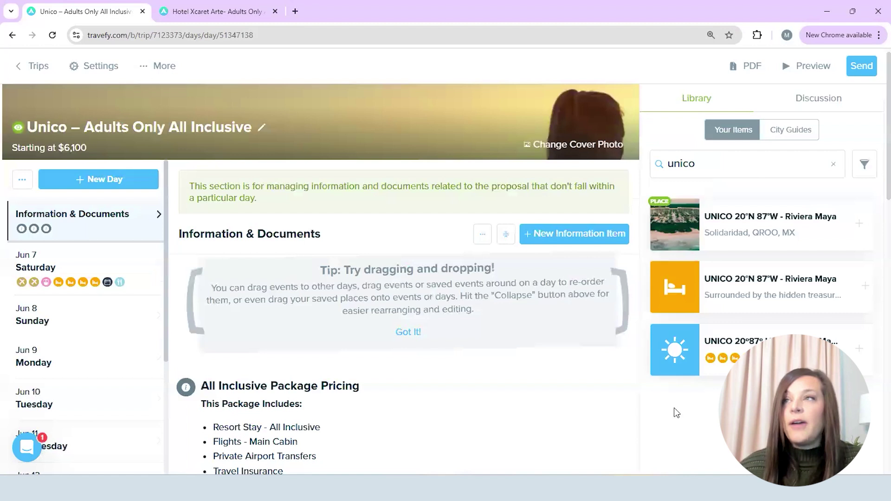
pyautogui.click(41, 70)
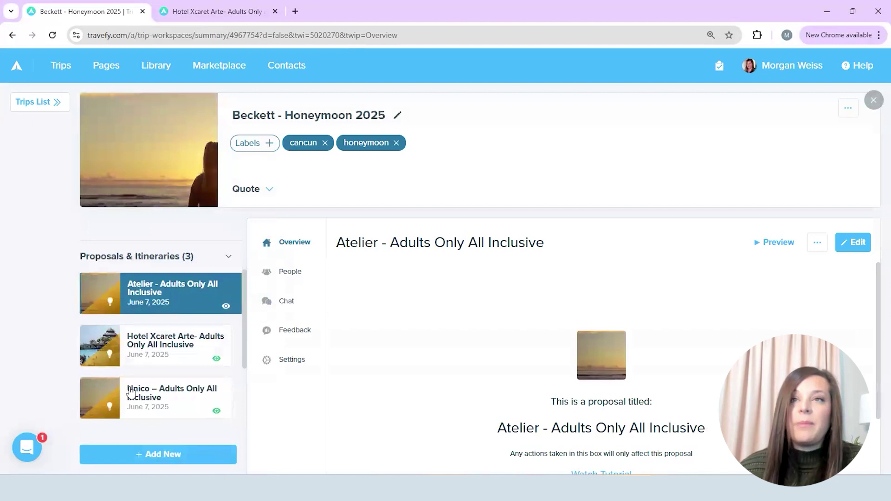
# Add a new form item to the honeymoon trip from the Add New menu
pyautogui.scroll(-3, 131, 392)
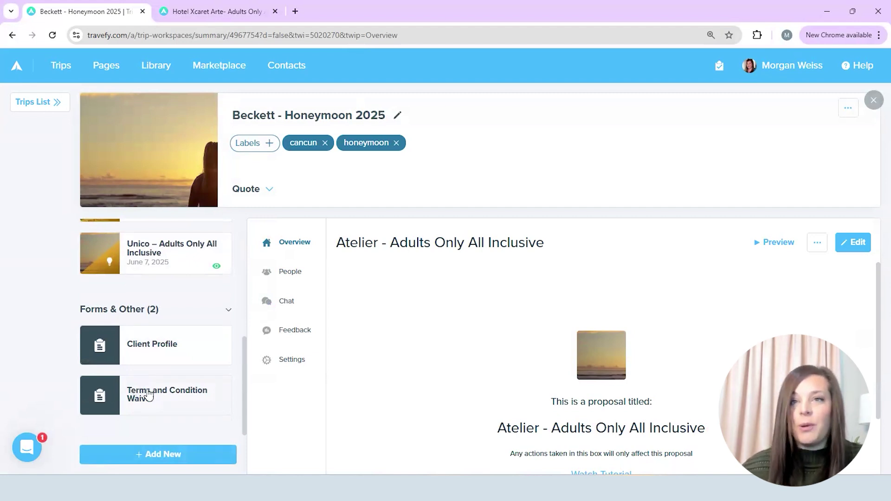
pyautogui.click(175, 455)
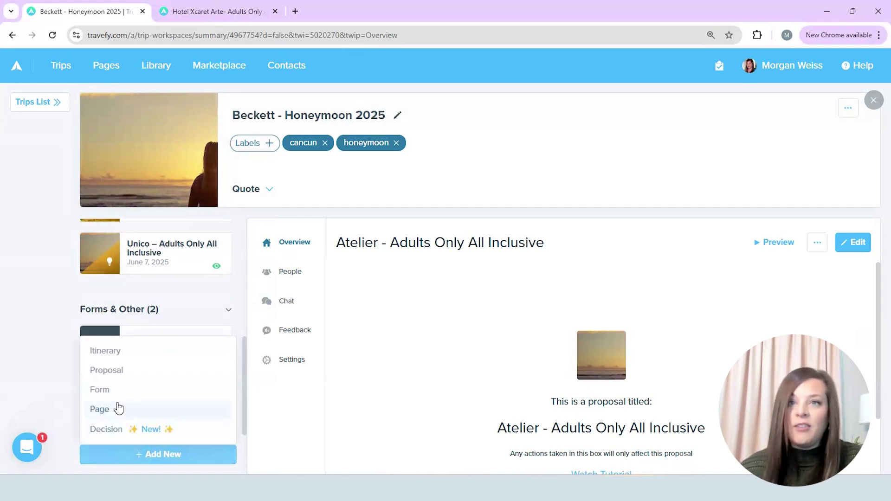
pyautogui.click(126, 390)
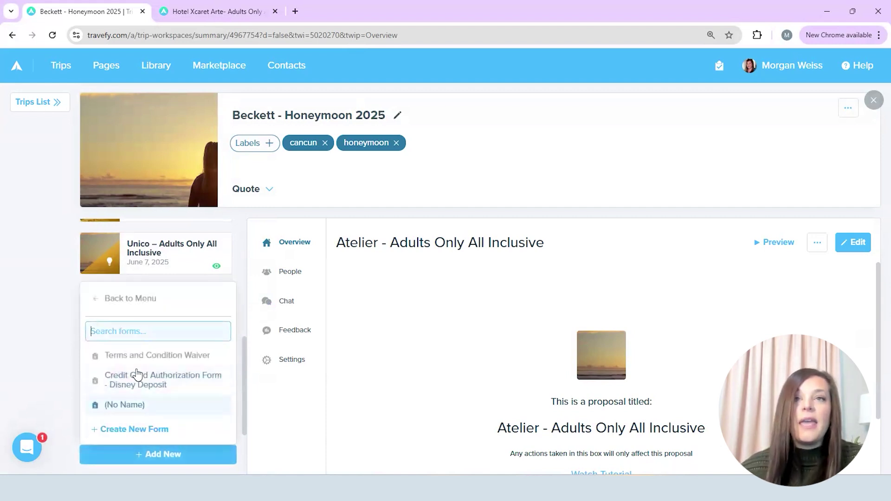
# Create the form from the Credit Card Authorization template and append the client's surname to its title
pyautogui.click(135, 430)
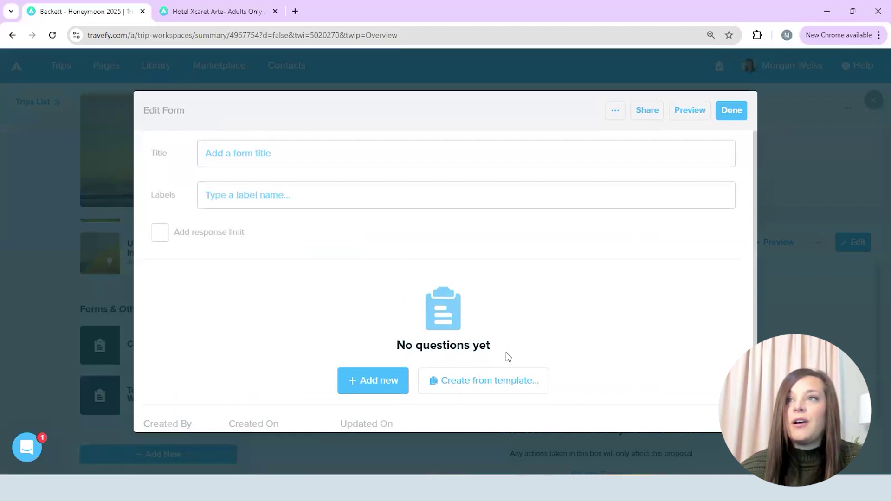
pyautogui.click(499, 384)
pyautogui.scroll(-2, 538, 399)
pyautogui.click(537, 414)
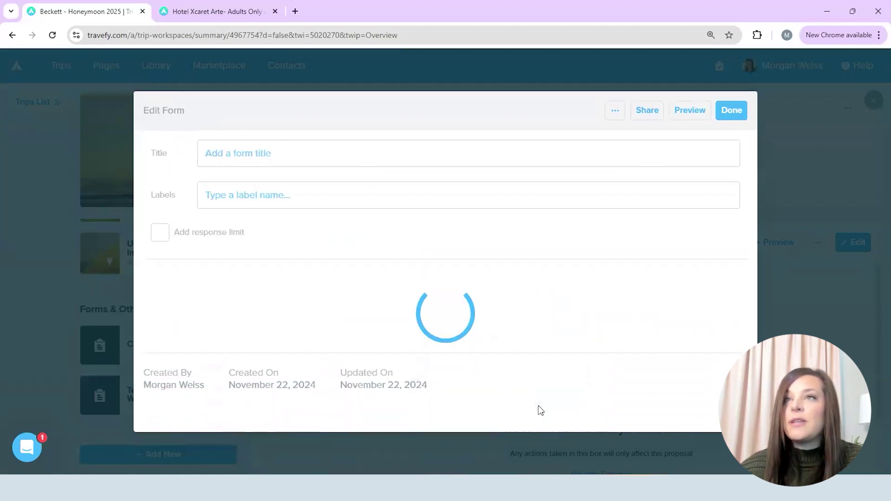
pyautogui.click(387, 151)
pyautogui.write('- Be')
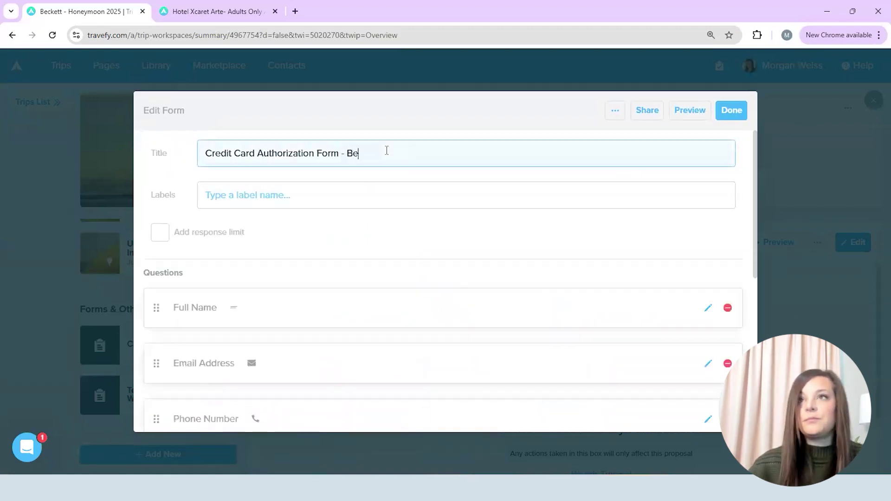
pyautogui.write('ckett Honeymoon')
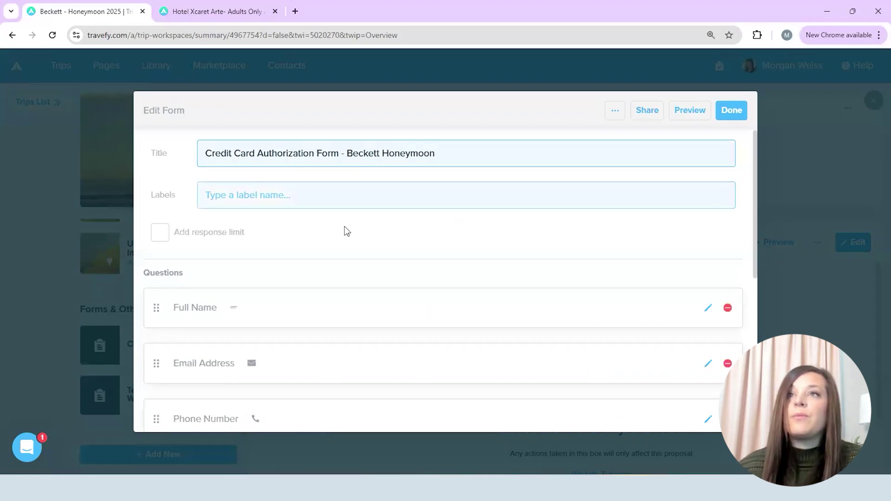
# Open the payment question's Set Default Authorization Information settings
pyautogui.scroll(-3, 537, 213)
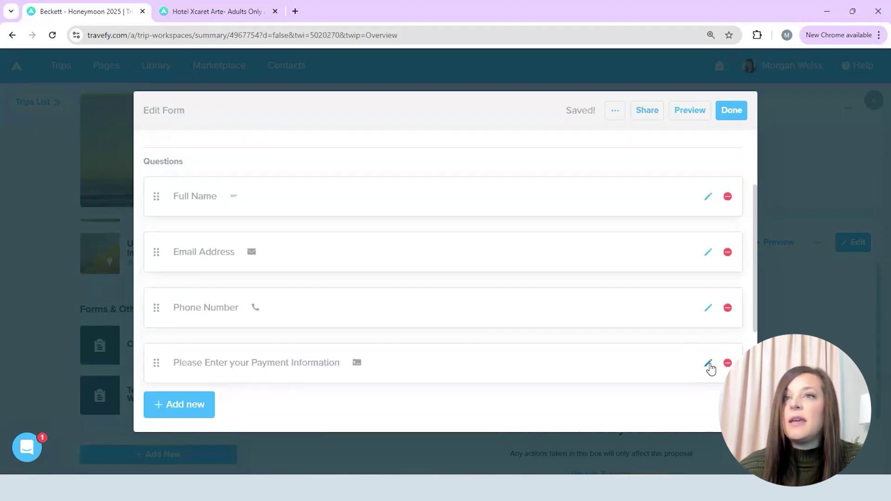
pyautogui.click(711, 367)
pyautogui.scroll(-2, 293, 338)
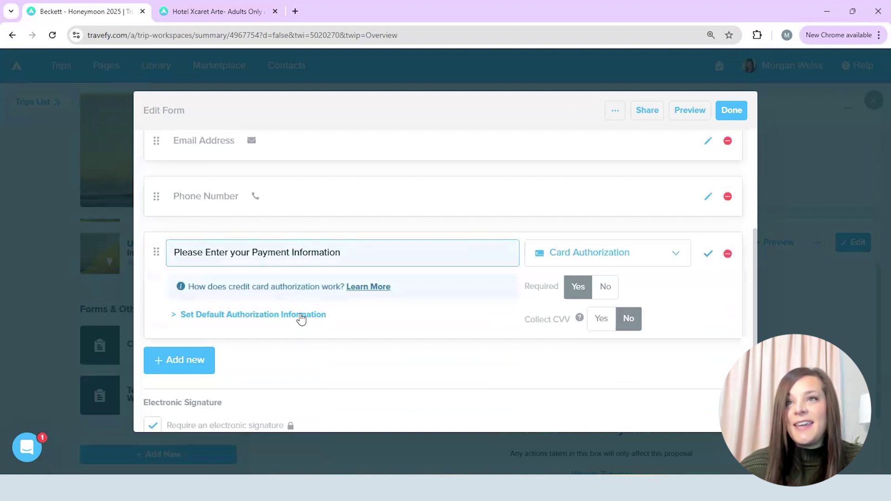
pyautogui.click(300, 318)
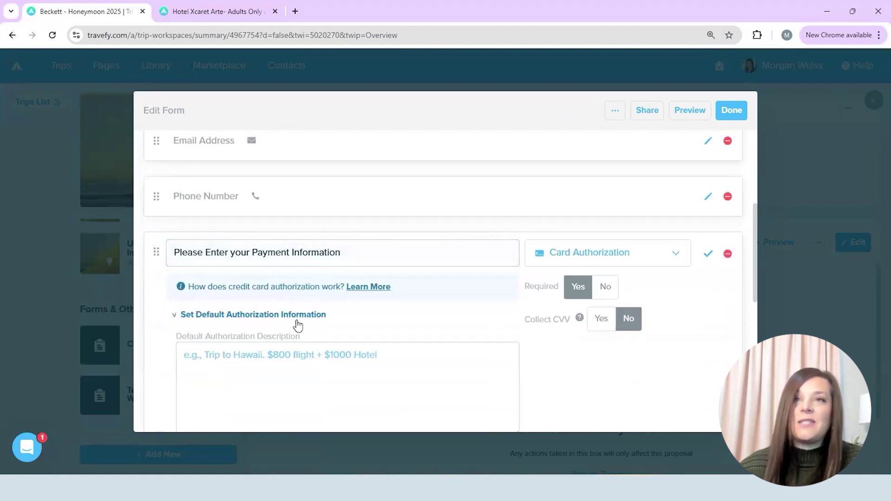
# Set Collect CVV to Yes, paste the honeymoon deposit description, and enter a $720 amount
pyautogui.scroll(-2, 289, 320)
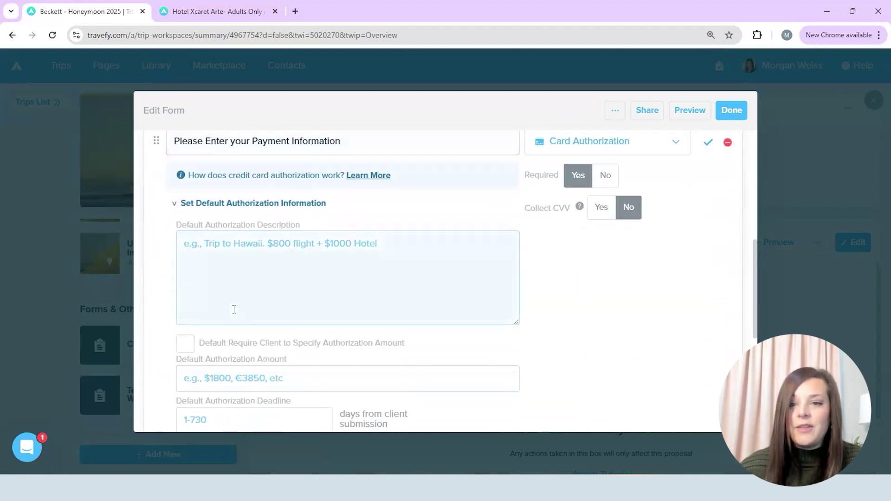
pyautogui.click(603, 209)
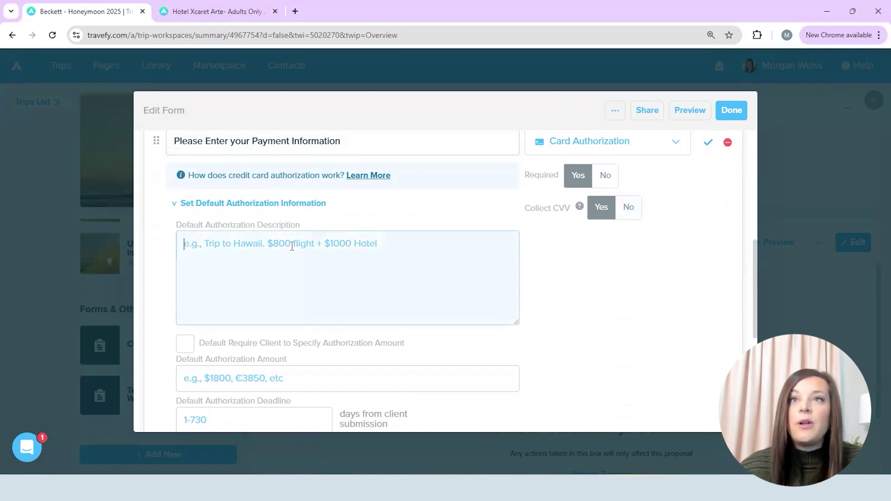
pyautogui.write('Honeymoon Package Deposit Includes Selected Resort, Main Cabin Flights, Private Transfer and Travel Insurance Due by Nov 24th')
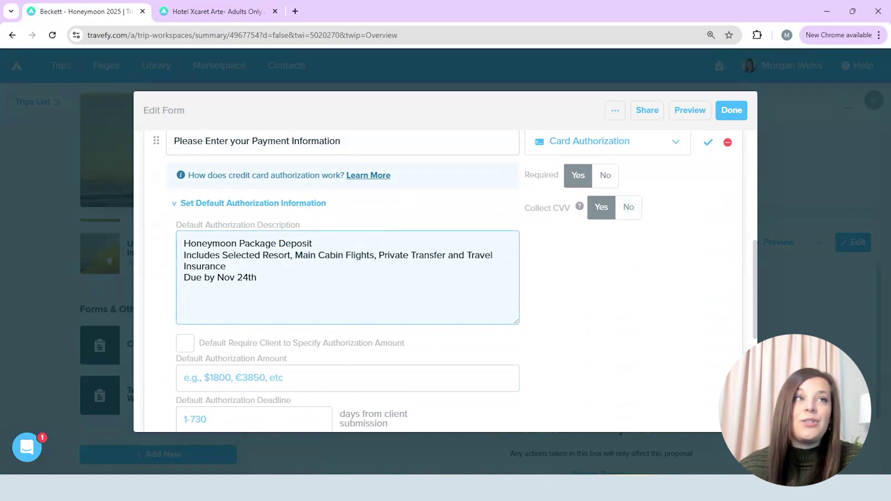
pyautogui.click(215, 376)
pyautogui.write('720')
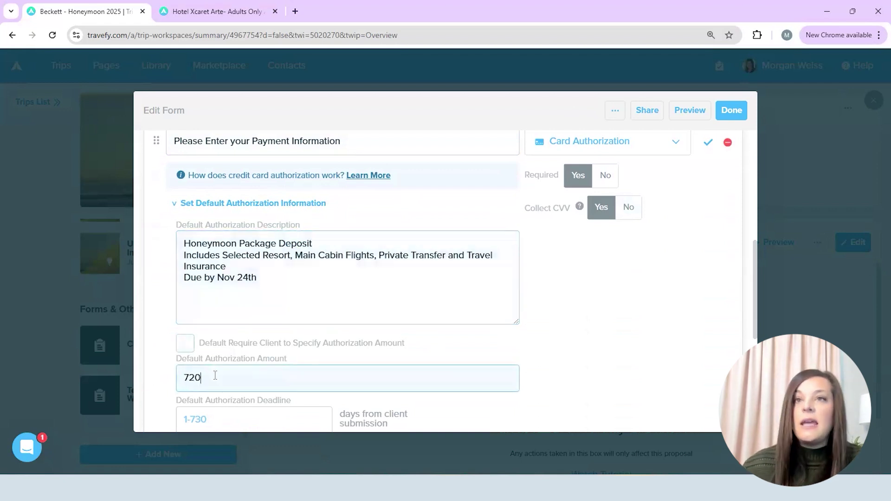
pyautogui.scroll(-1, 339, 368)
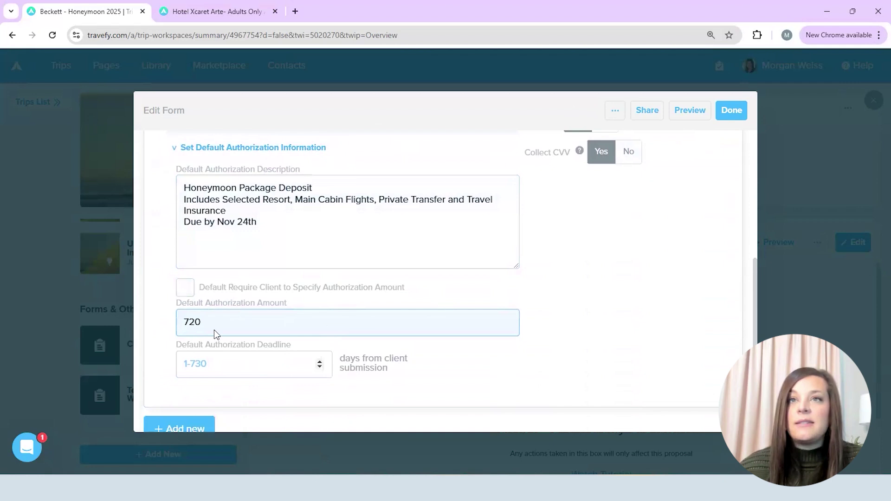
pyautogui.click(185, 323)
pyautogui.write('$')
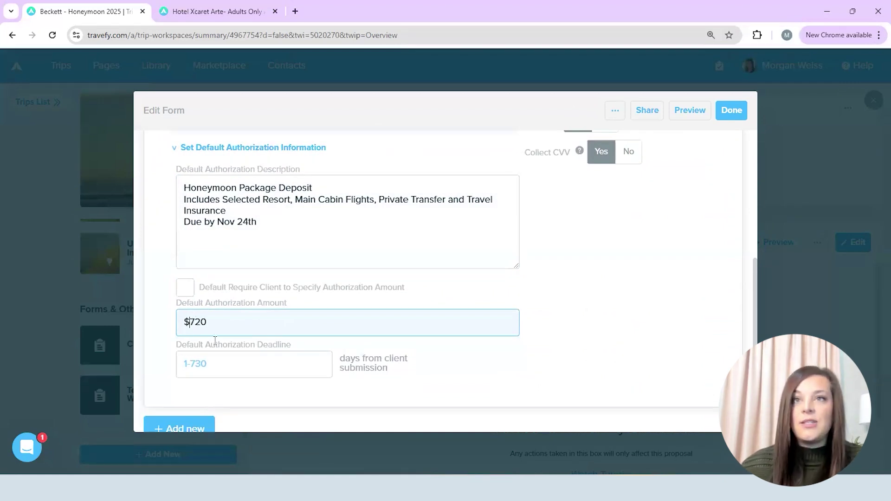
# Set the authorization deadline to 100 days and save the form
pyautogui.click(220, 369)
pyautogui.write('10')
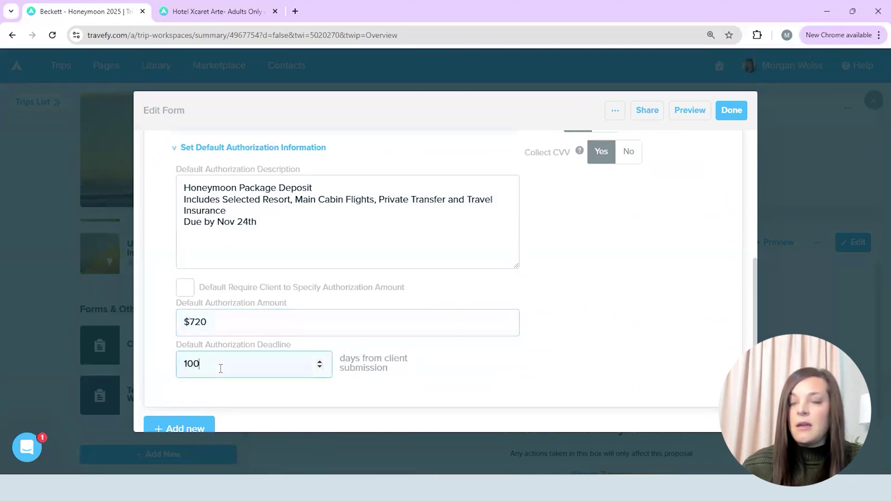
pyautogui.write('0')
pyautogui.click(604, 288)
pyautogui.scroll(2, 599, 279)
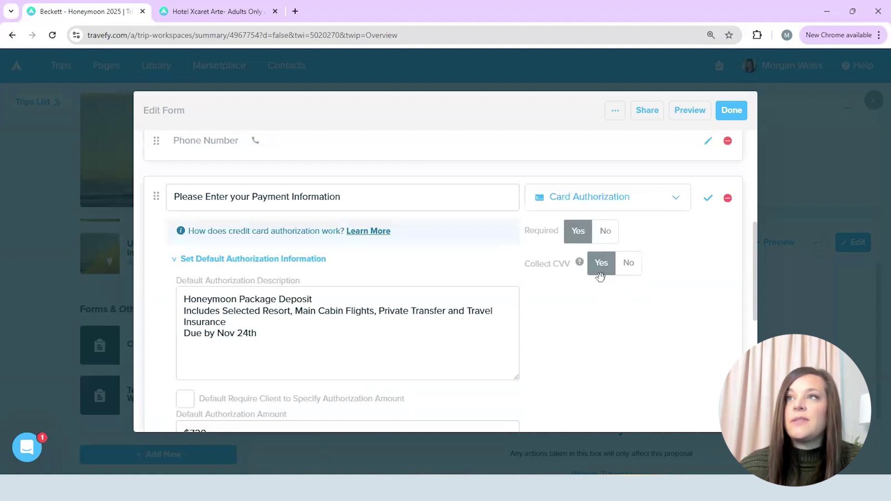
pyautogui.click(732, 112)
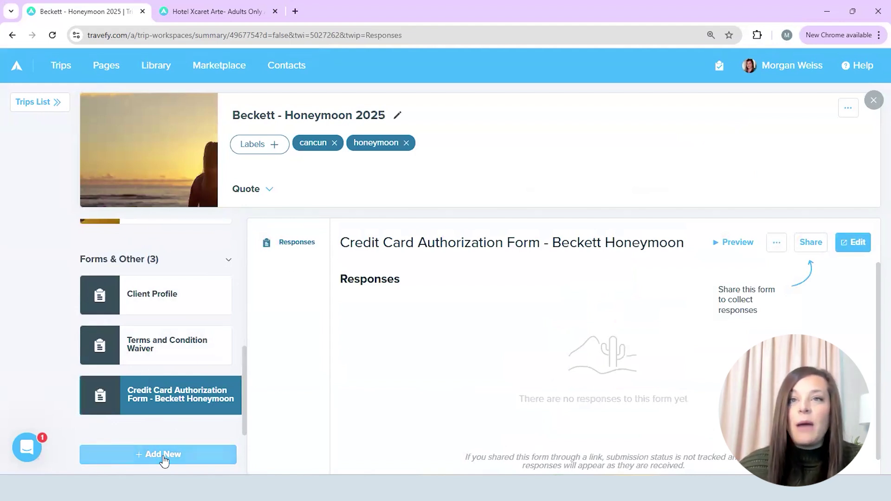
# Create a decision including the Atelier, Unico and Hotel Xcaret Arte proposals
pyautogui.click(161, 457)
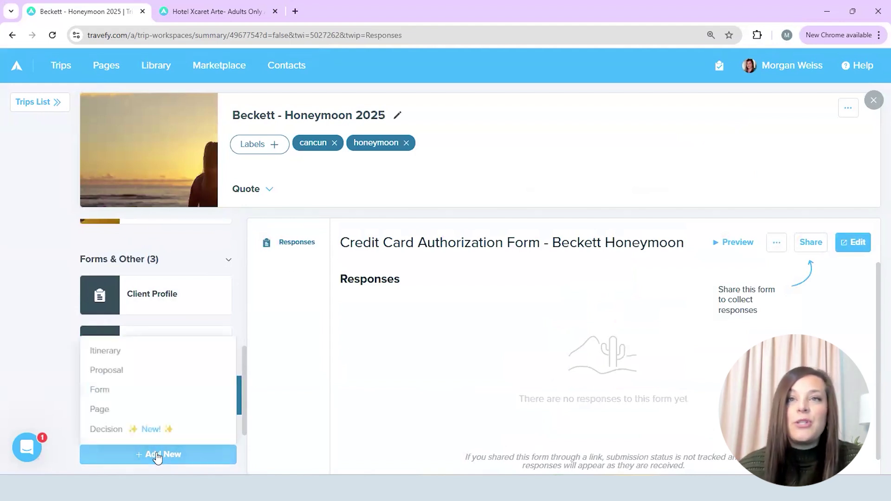
pyautogui.click(118, 429)
pyautogui.click(581, 226)
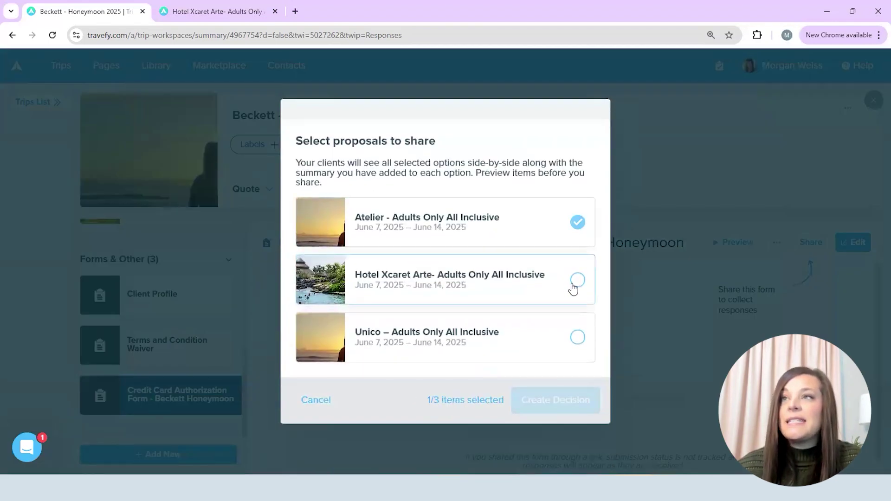
pyautogui.click(578, 337)
pyautogui.click(579, 282)
pyautogui.click(567, 397)
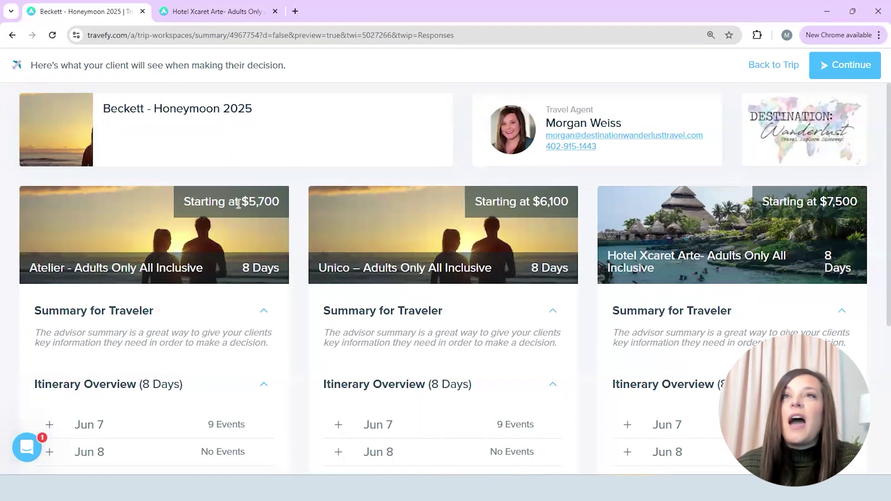
# Review the client preview's prices and expand the Jun 7 and Jun 9 itineraries
pyautogui.moveTo(183, 205); pyautogui.dragTo(446, 205)
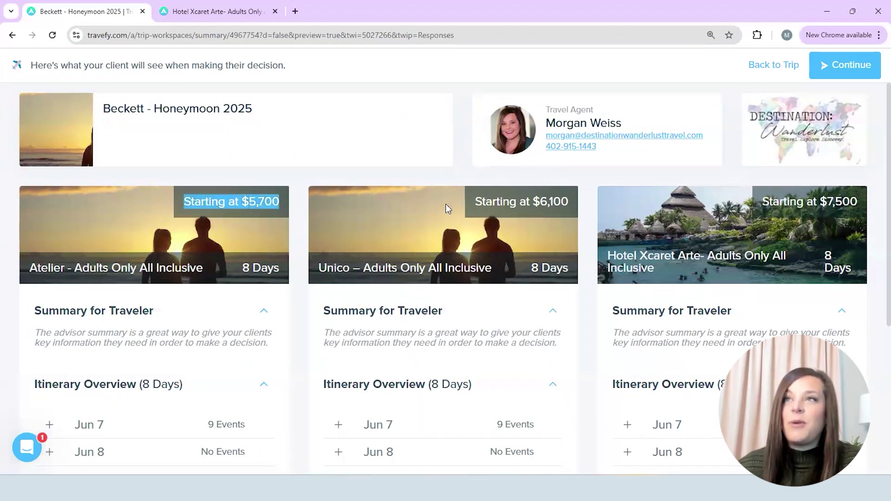
pyautogui.click(525, 189)
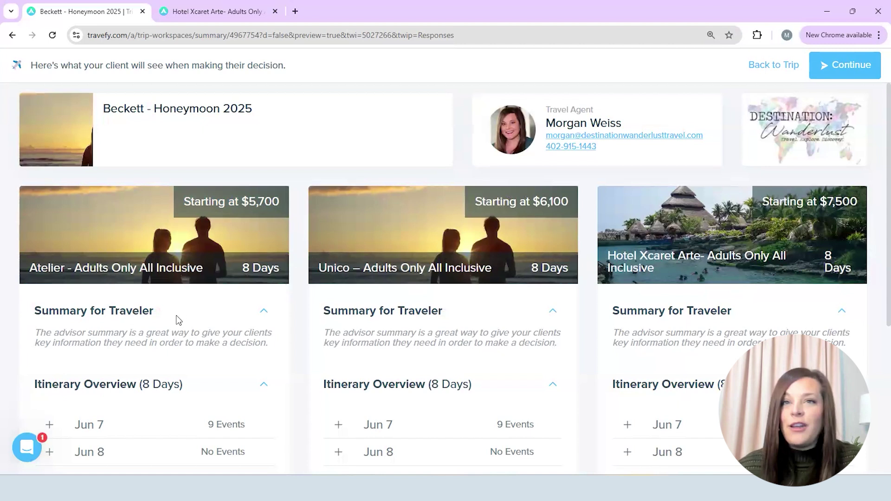
pyautogui.scroll(-3, 178, 344)
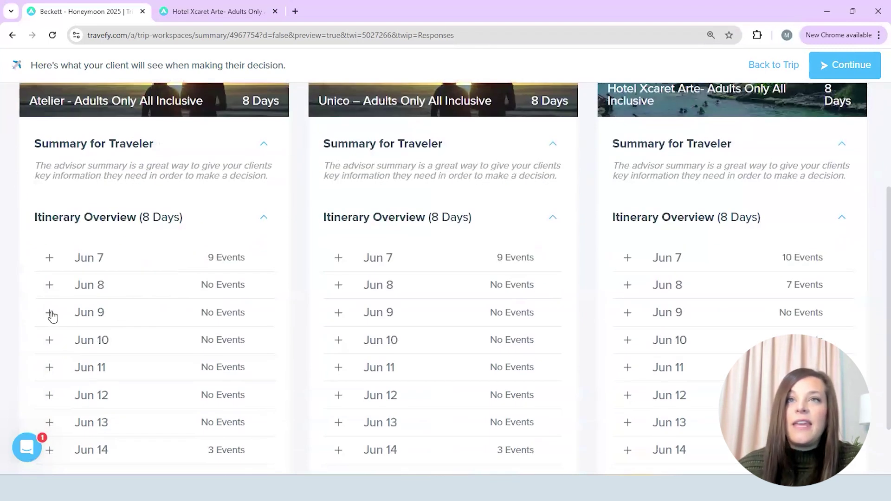
pyautogui.click(50, 313)
pyautogui.click(50, 257)
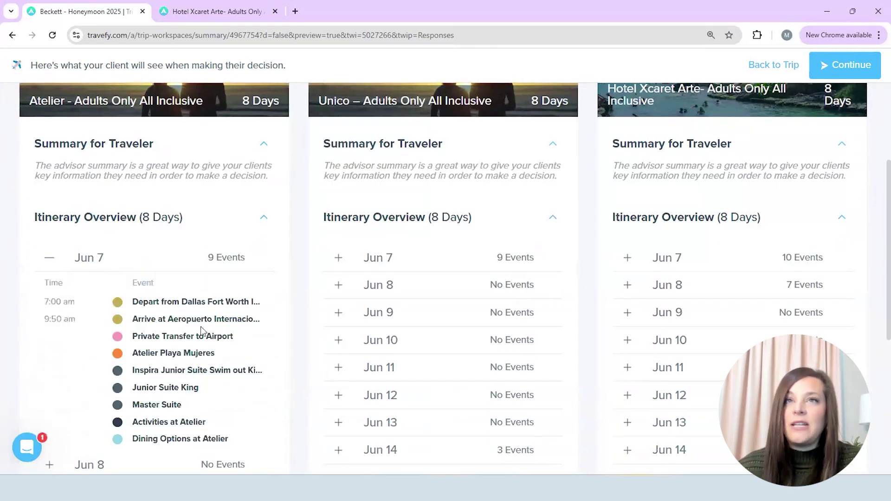
pyautogui.scroll(-4, 201, 330)
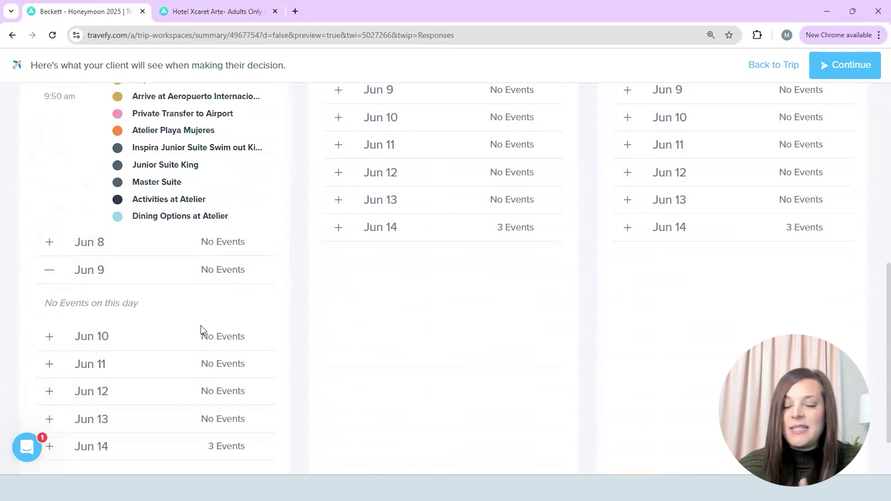
pyautogui.scroll(-1, 231, 337)
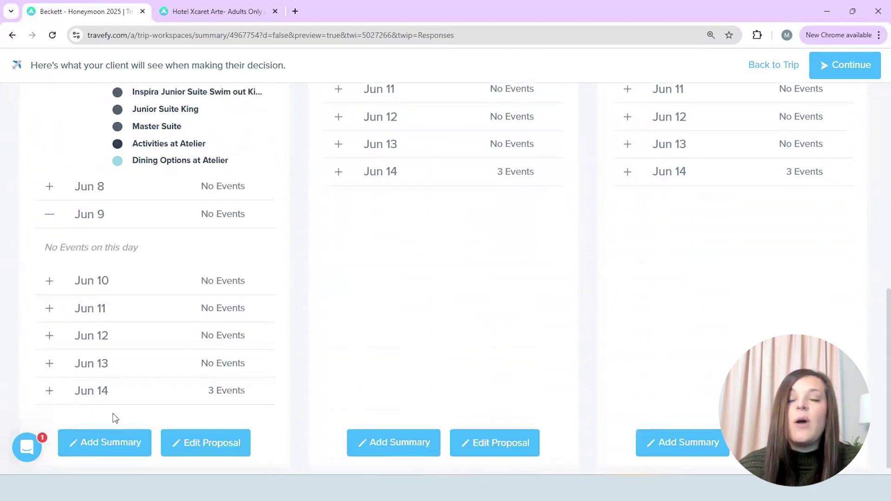
# Paste and save traveler summaries for the Atelier and Unico proposals
pyautogui.click(107, 442)
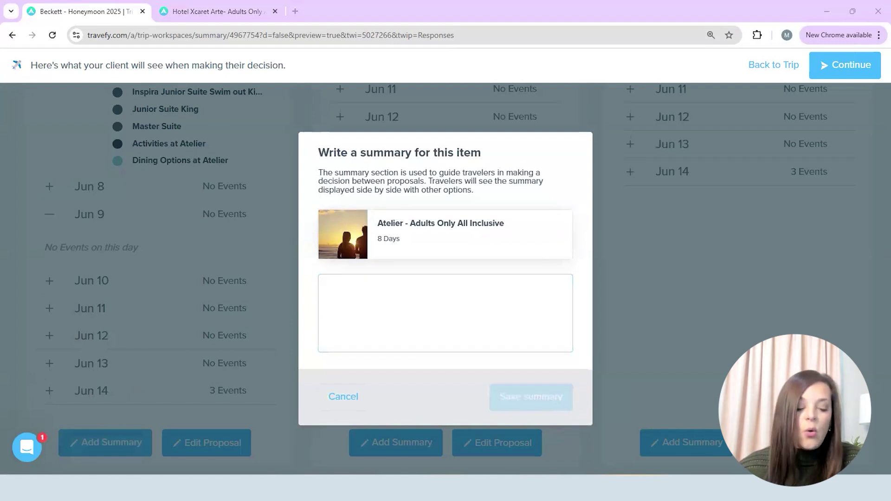
pyautogui.click(355, 288)
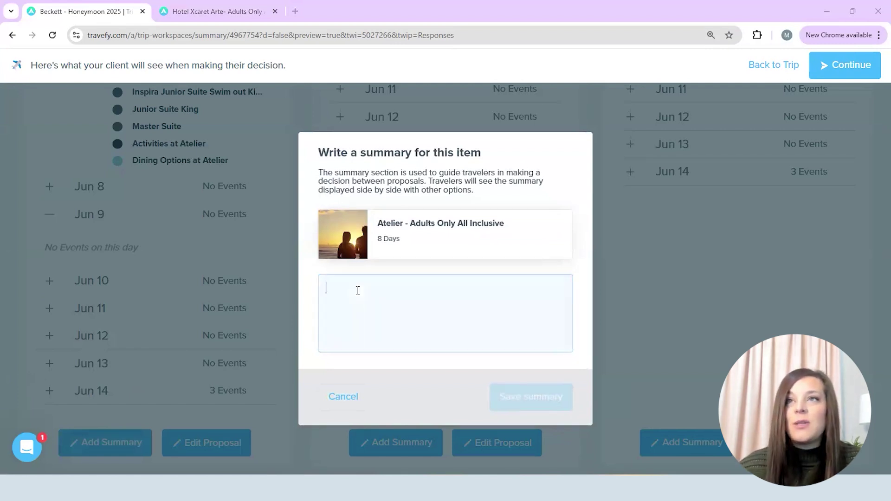
pyautogui.write('I think you’ll love this resort. It’s upscale and has excellent food. I personally would opt for the inspira rooms so you have access to the roof top pool and bar. You also get additional benefits.')
pyautogui.click(514, 397)
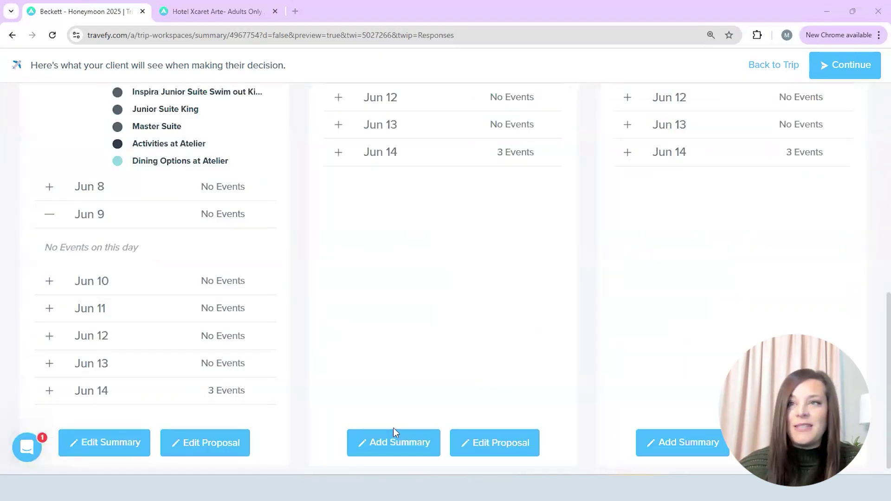
pyautogui.click(423, 442)
pyautogui.write('This resort stands out due to its emphasis on arts, with each section of the property designed to celebrate different aspects of Mexican culture and artistic traditions. You also get access to all the Xcaret parks. I would opt for this resort if you want a relaxing hotel, but lots to go and do.')
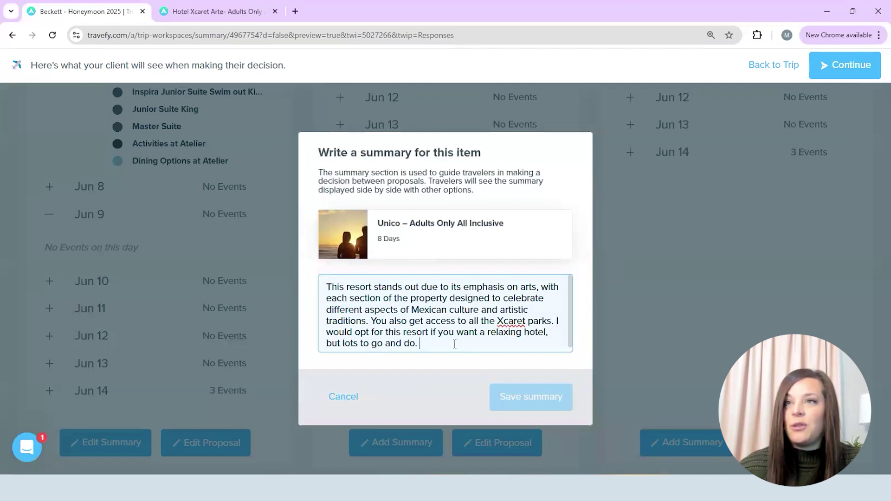
pyautogui.click(547, 396)
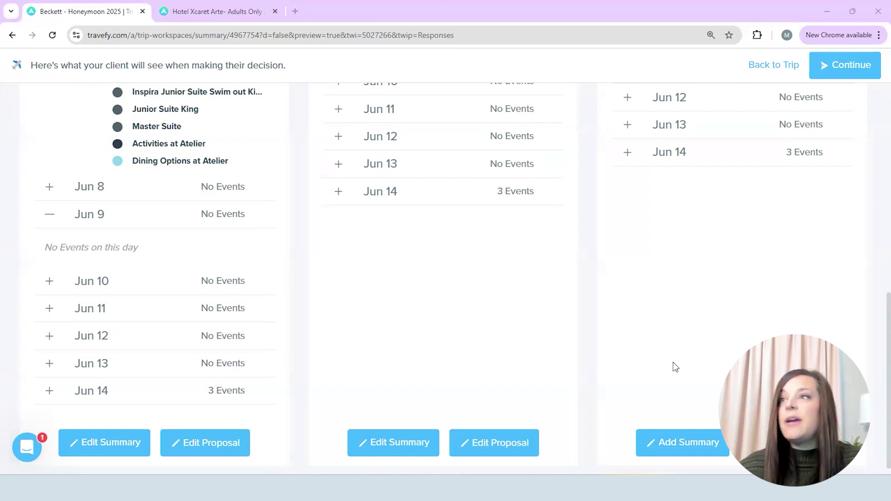
# Paste and save a traveler summary for the Hotel Xcaret Arte proposal
pyautogui.scroll(1, 688, 354)
pyautogui.scroll(-2, 688, 354)
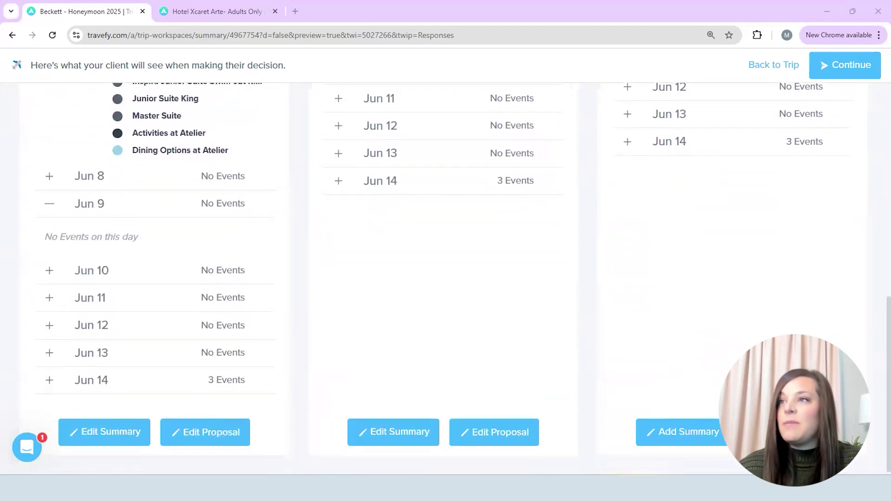
pyautogui.click(692, 430)
pyautogui.write('Unico is a relaxed, but upscale resort. The food is wonderful and service superb. The beach here isn’t ideal. This is really the only negative about this resort.')
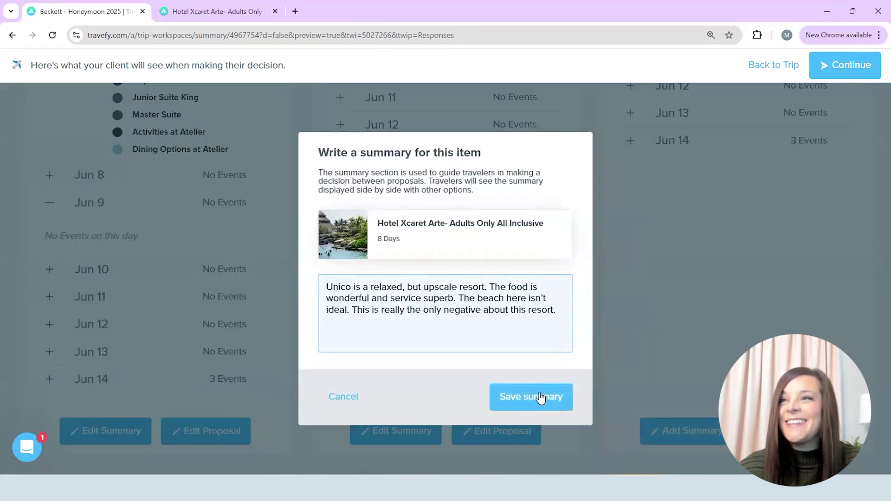
pyautogui.click(538, 397)
pyautogui.scroll(7, 604, 348)
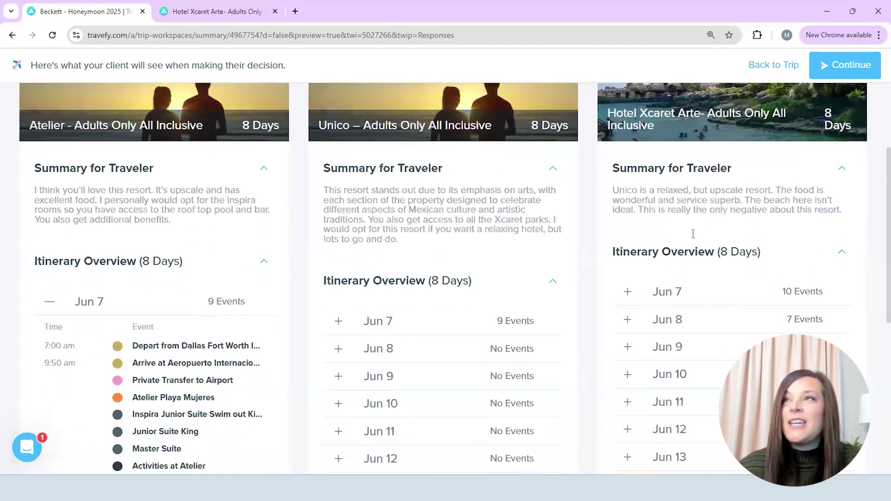
pyautogui.scroll(3, 692, 233)
# Require the Client Profile, Terms and Condition Waiver and Credit Card Authorization forms
pyautogui.click(857, 65)
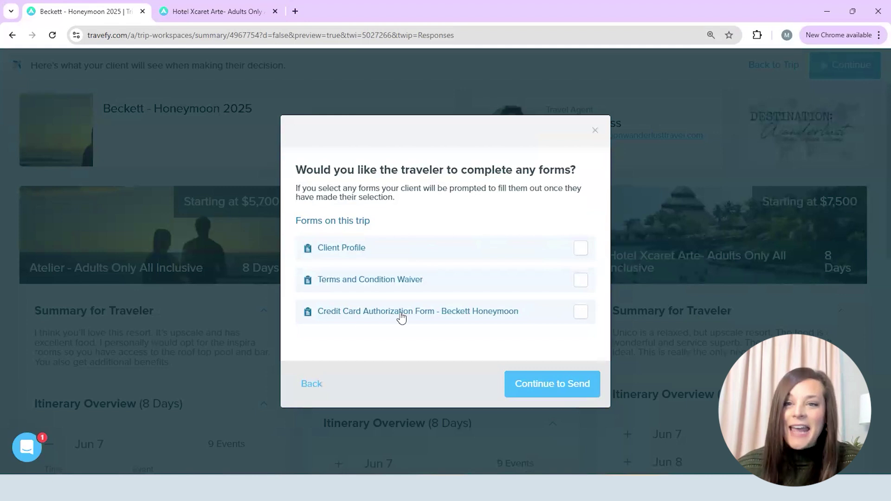
pyautogui.click(582, 248)
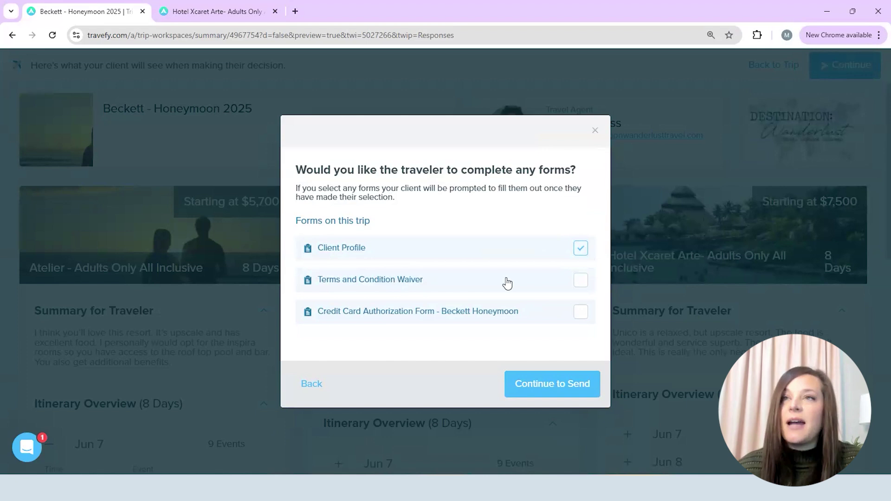
pyautogui.click(581, 280)
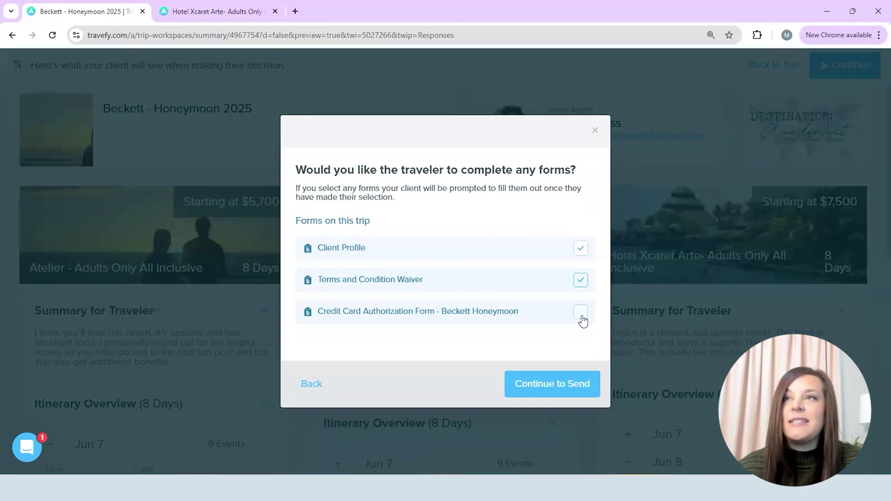
pyautogui.click(552, 385)
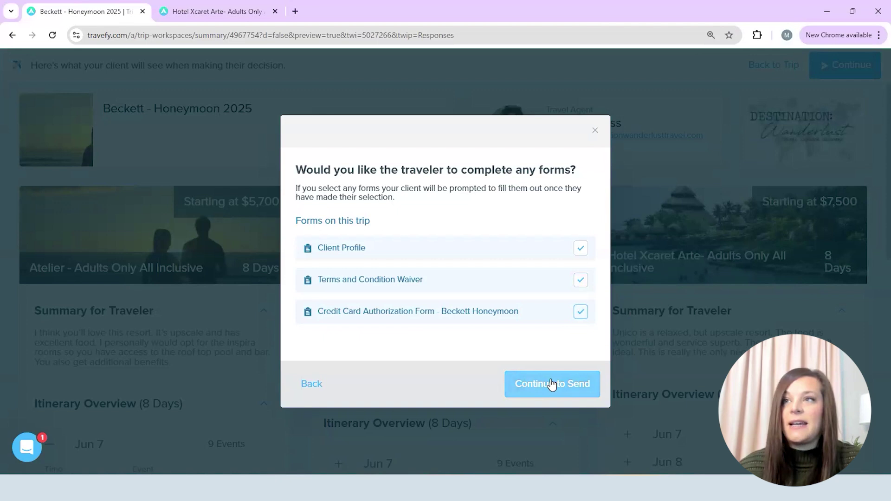
# Add the traveler's e-mail as recipient, paste the next-steps message, and send the email
pyautogui.click(551, 384)
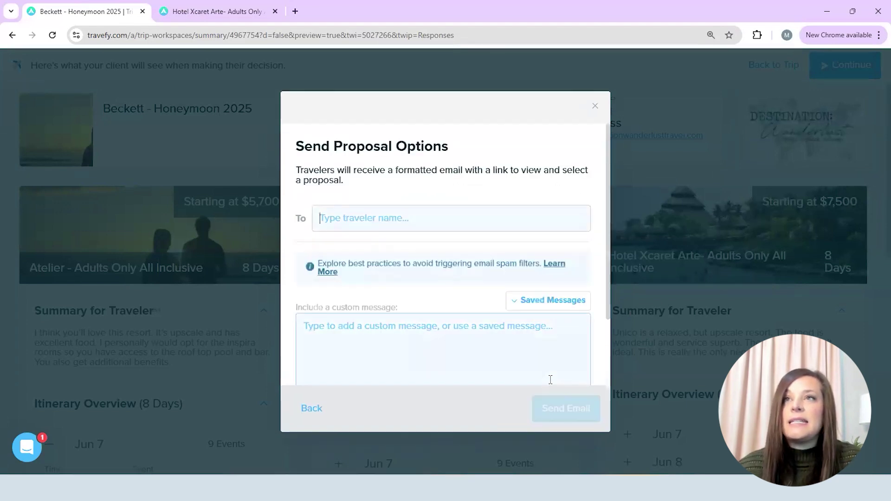
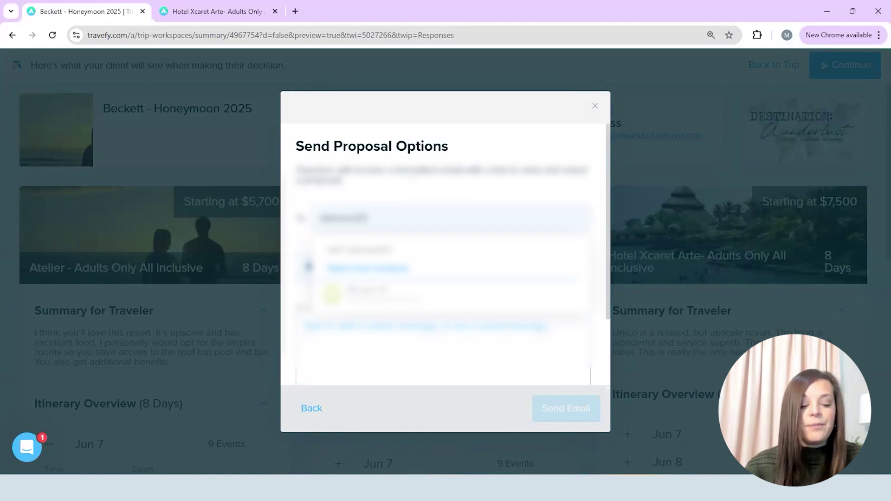
pyautogui.scroll(-2, 446, 241)
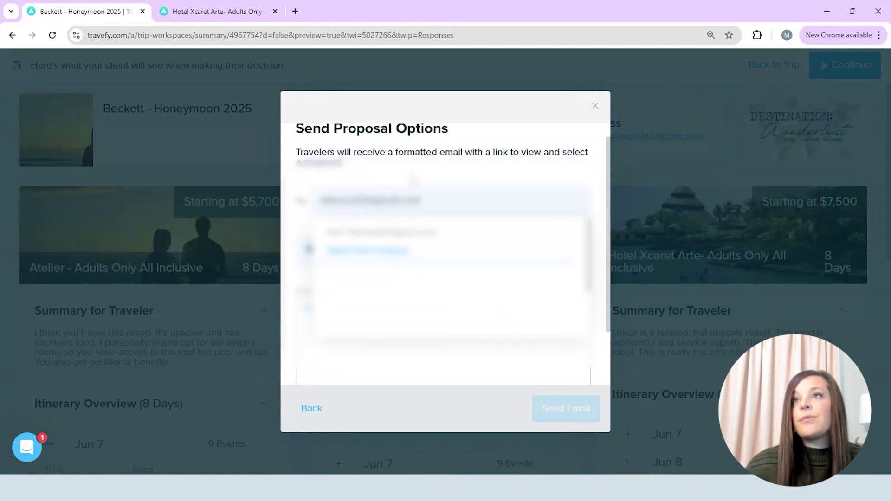
pyautogui.click(506, 265)
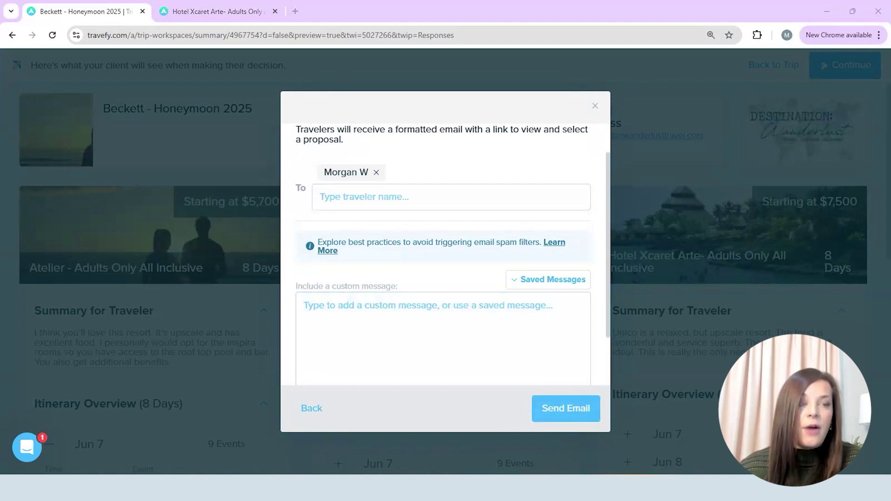
pyautogui.click(333, 301)
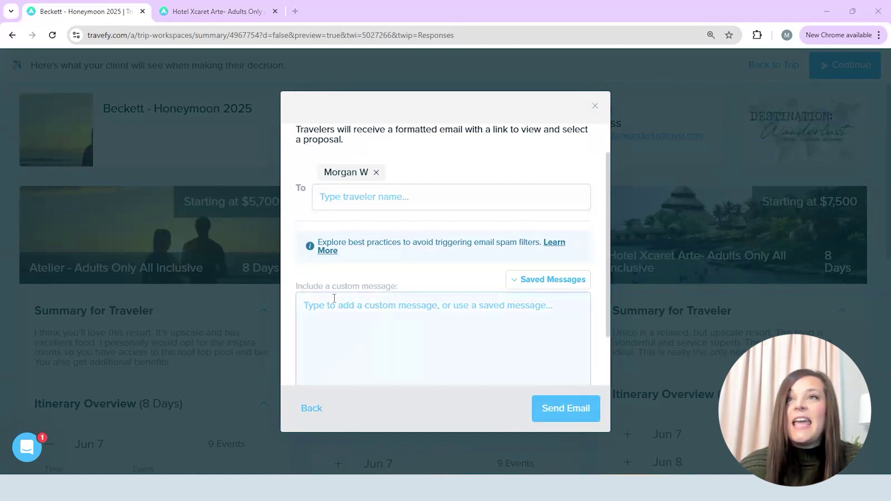
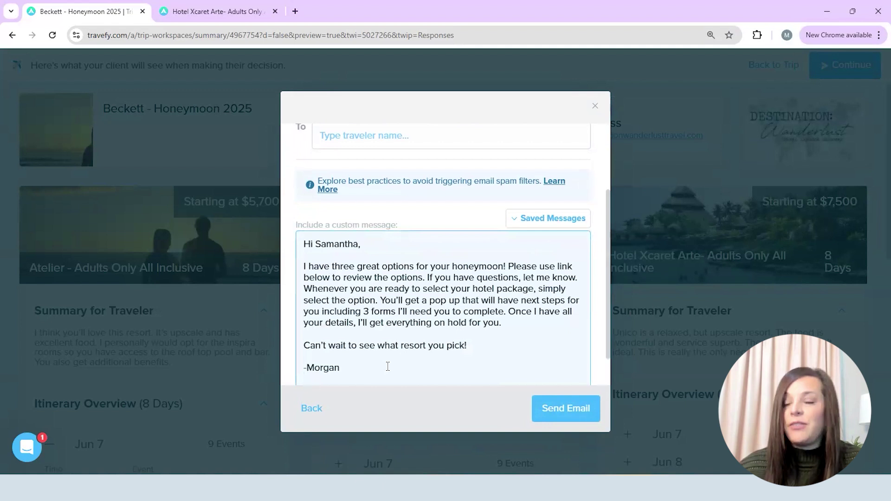
pyautogui.click(570, 410)
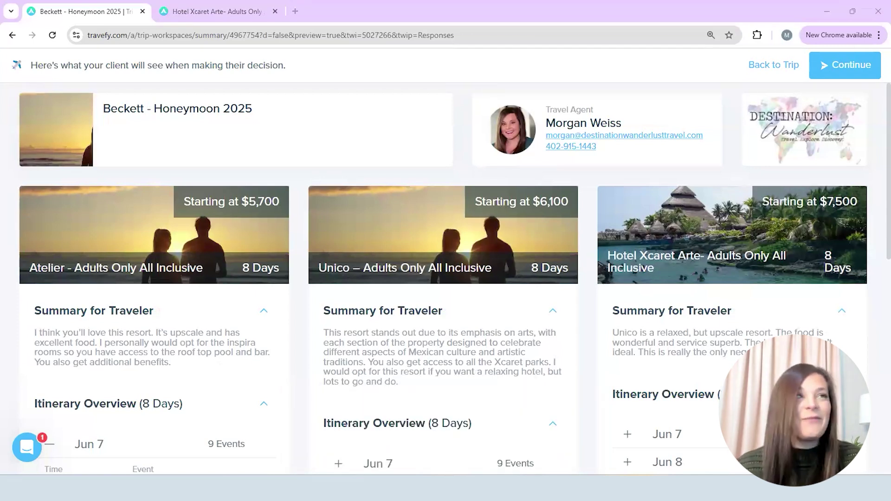
# Maximize the received honeymoon proposal email, scroll through it, and follow its Review Proposals link
pyautogui.hotkey('alt', 'Tab')
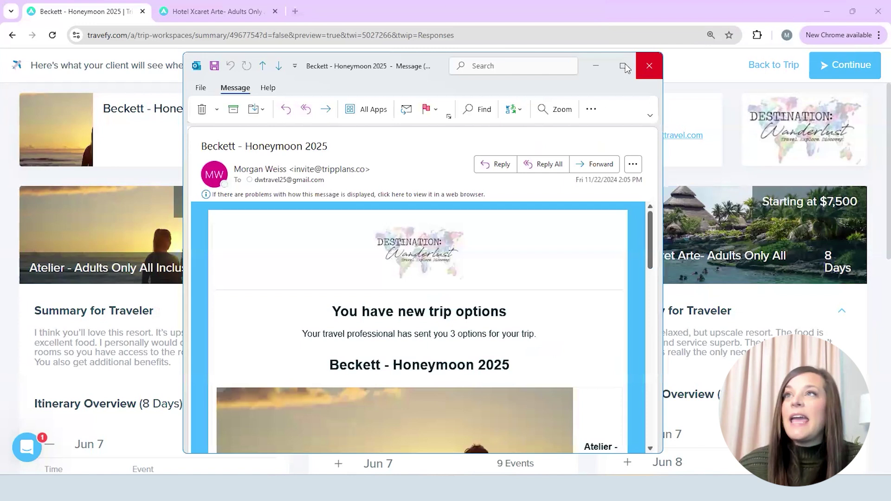
pyautogui.doubleClick(598, 63)
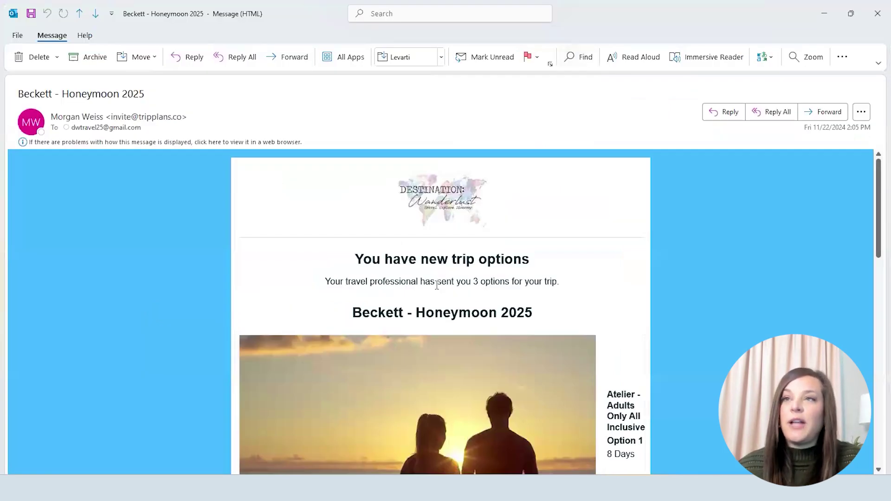
pyautogui.scroll(-2, 437, 285)
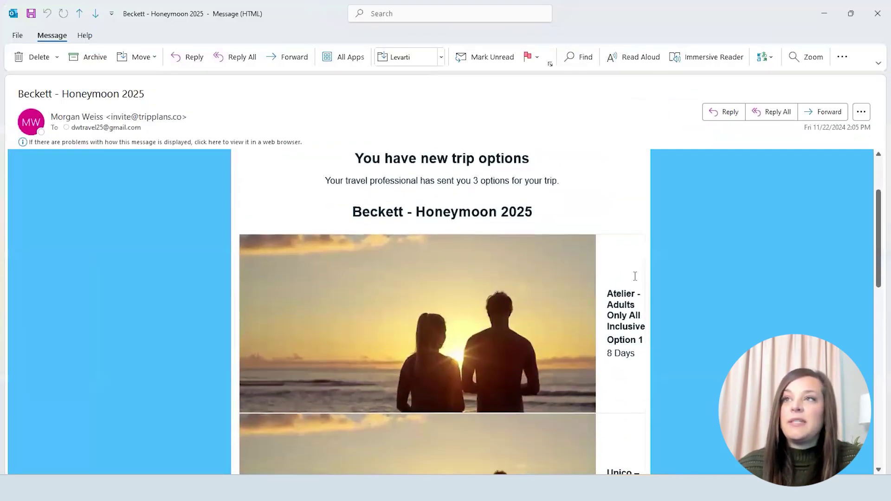
pyautogui.scroll(-4, 635, 276)
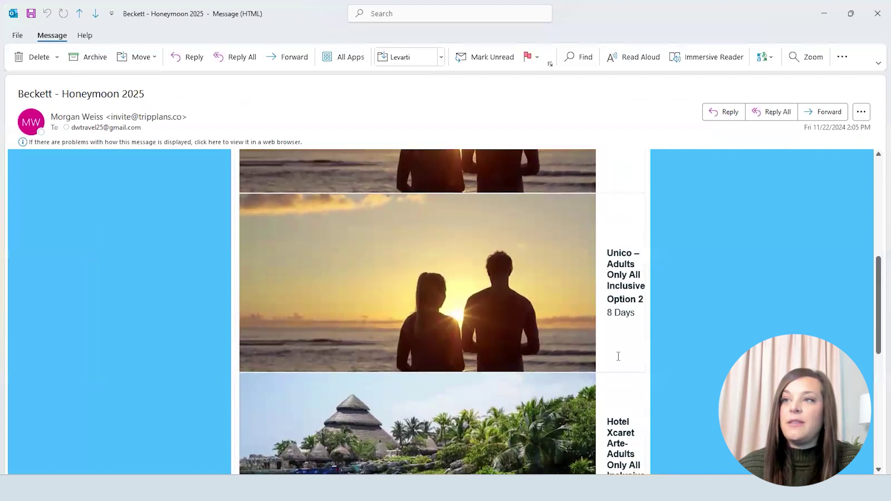
pyautogui.scroll(-4, 619, 356)
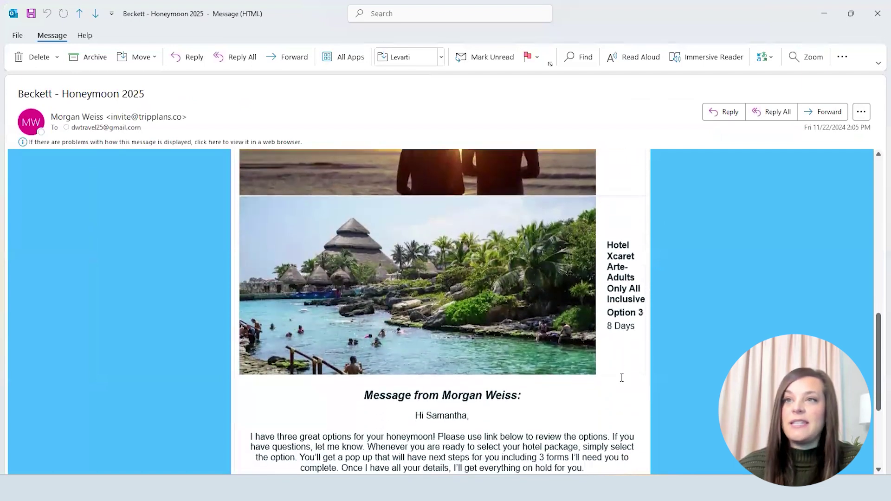
pyautogui.scroll(-2, 622, 377)
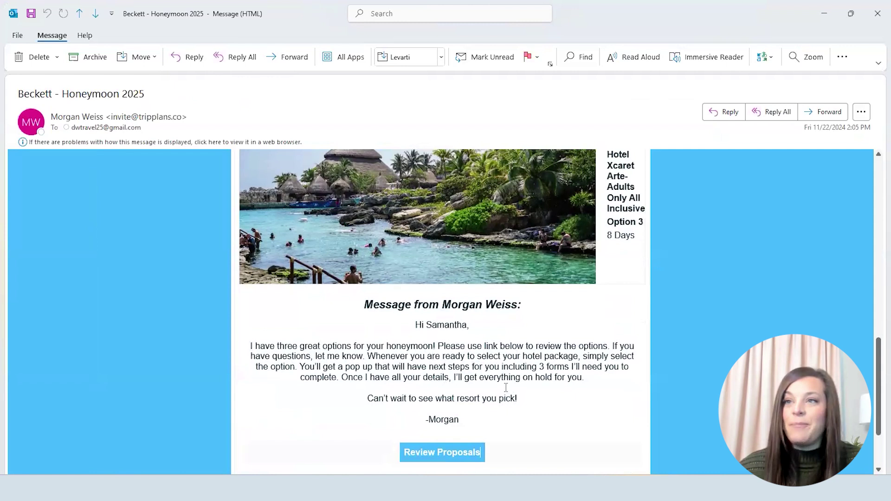
pyautogui.scroll(-1, 515, 367)
pyautogui.click(444, 433)
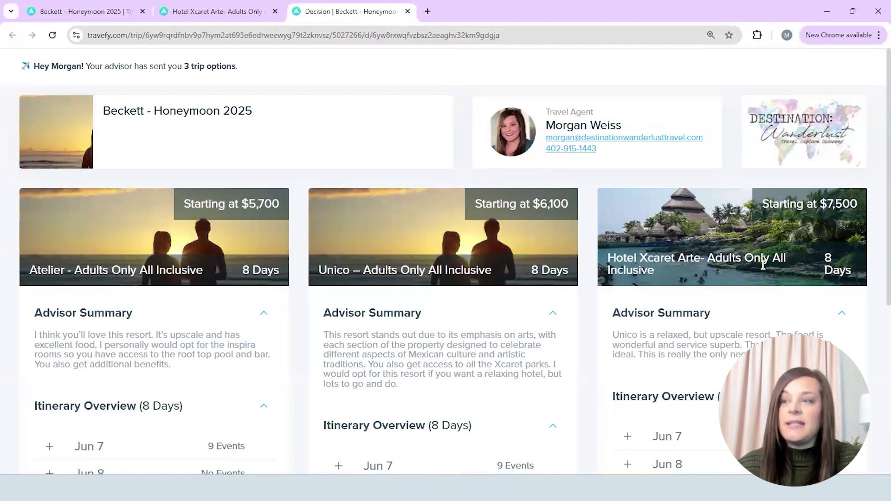
# Expand the Jun 8 day in Unico's itinerary on the client's proposal view
pyautogui.scroll(-1, 422, 298)
pyautogui.scroll(-6, 381, 295)
pyautogui.click(342, 278)
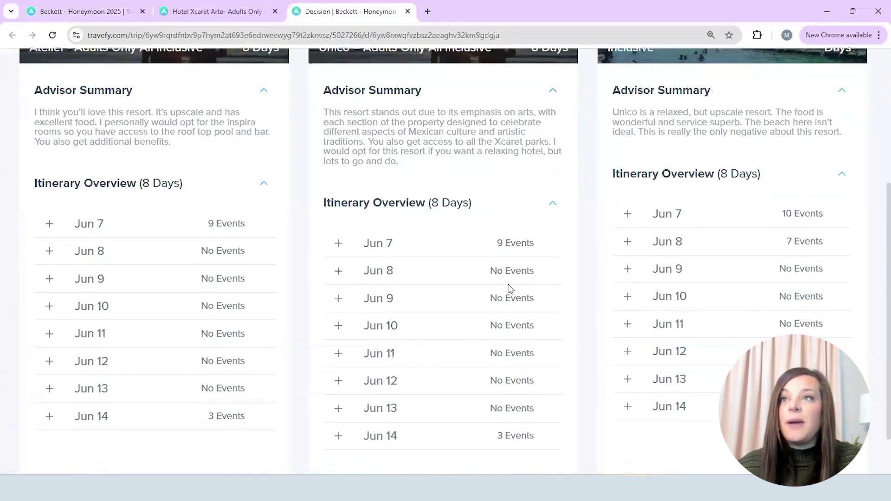
pyautogui.scroll(-2, 449, 376)
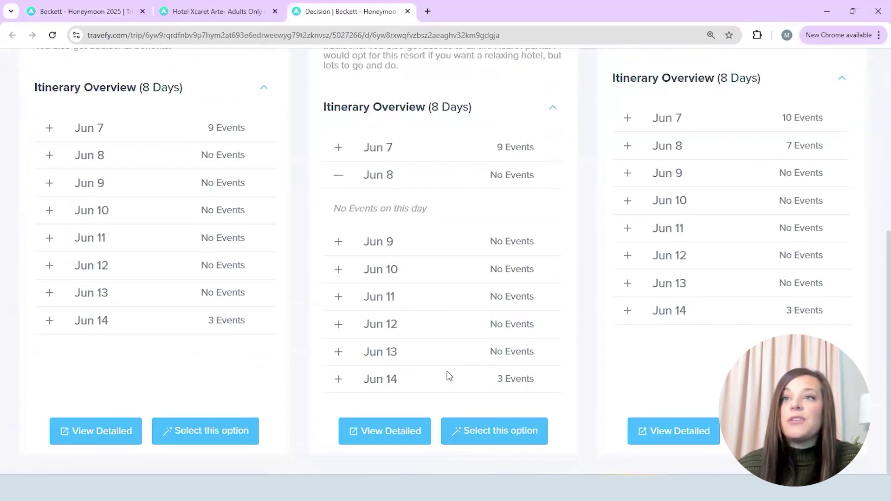
# Browse Unico's detailed trip information, including Alcoba room pricing and Jun 7 flights
pyautogui.click(378, 431)
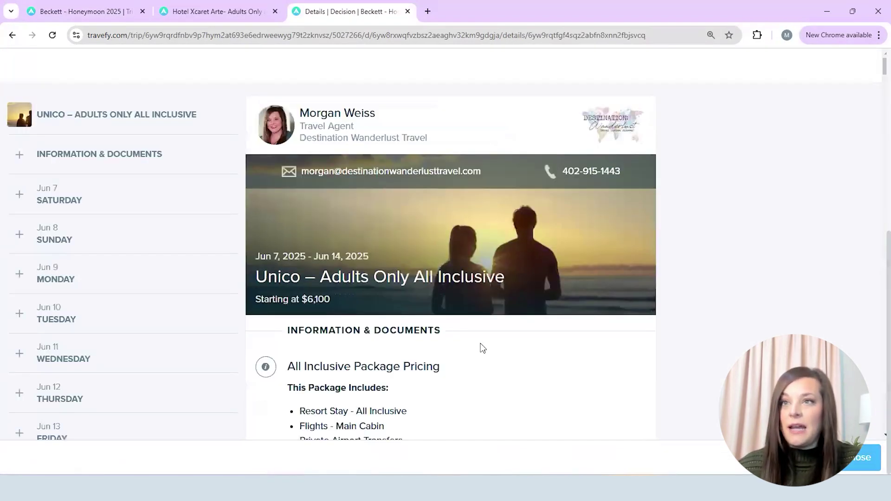
pyautogui.scroll(-3, 406, 203)
pyautogui.scroll(-5, 474, 283)
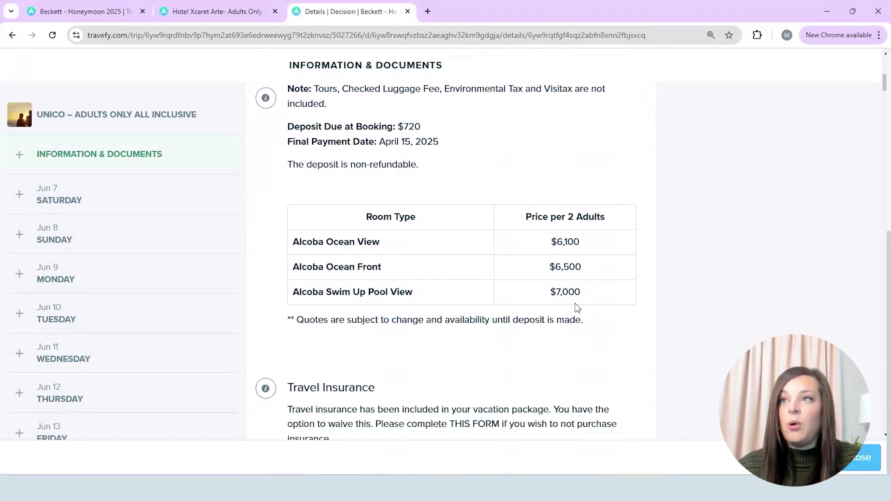
pyautogui.scroll(-2, 603, 223)
pyautogui.scroll(-2, 444, 308)
pyautogui.scroll(-5, 265, 389)
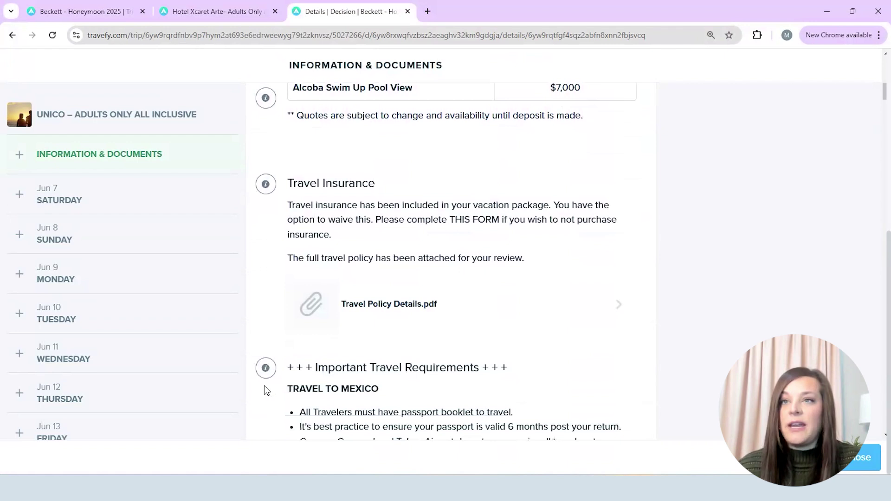
pyautogui.scroll(-10, 253, 388)
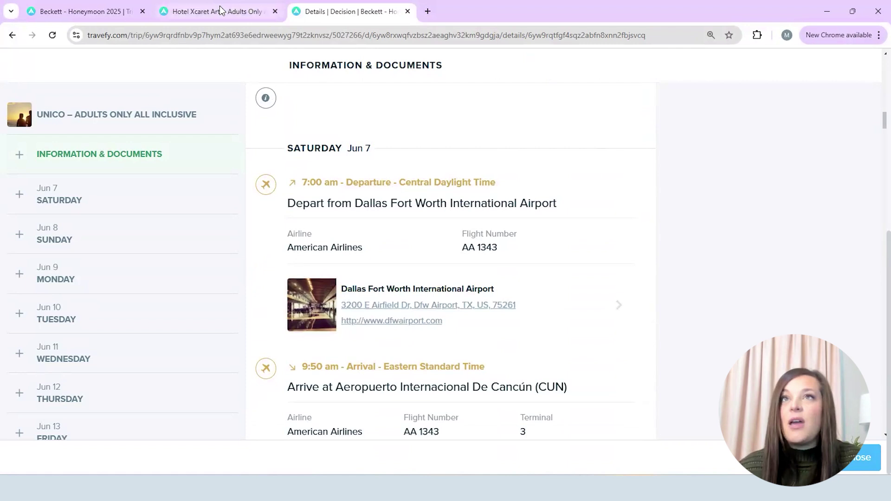
# From the three-option decision page, select Unico – Adults Only All Inclusive and confirm it
pyautogui.click(12, 35)
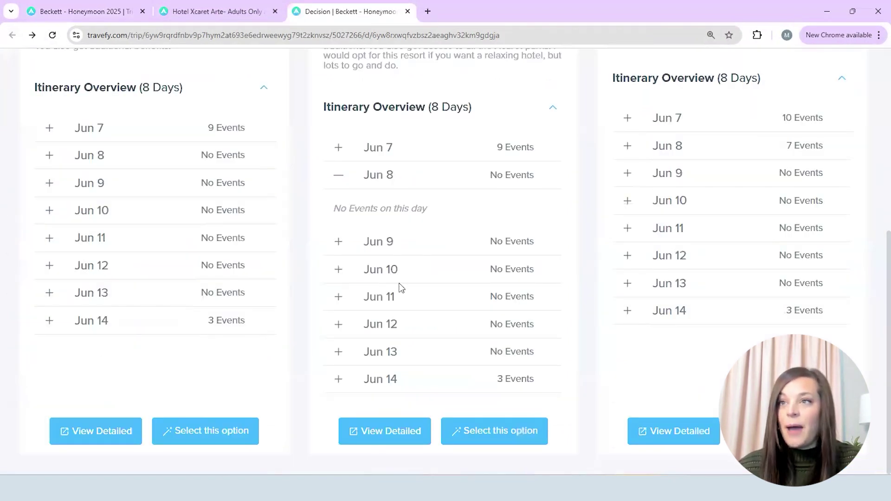
pyautogui.scroll(5, 604, 253)
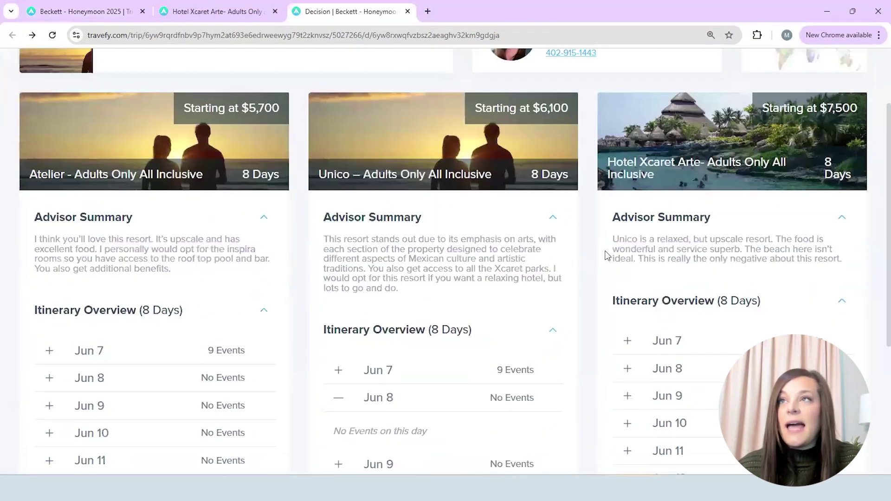
pyautogui.scroll(-5, 534, 278)
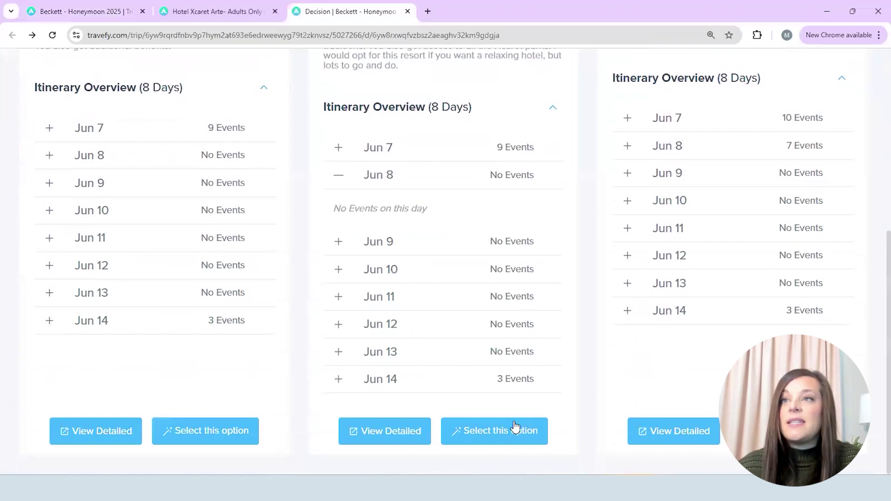
pyautogui.click(501, 431)
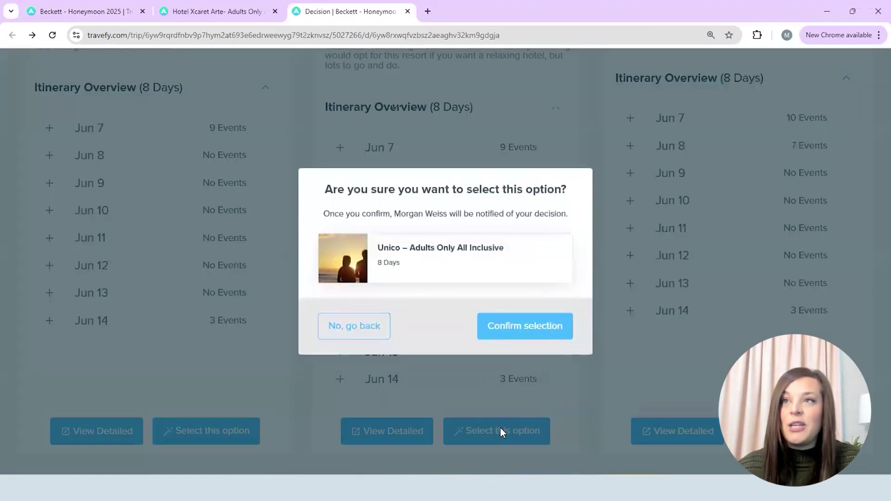
pyautogui.click(552, 320)
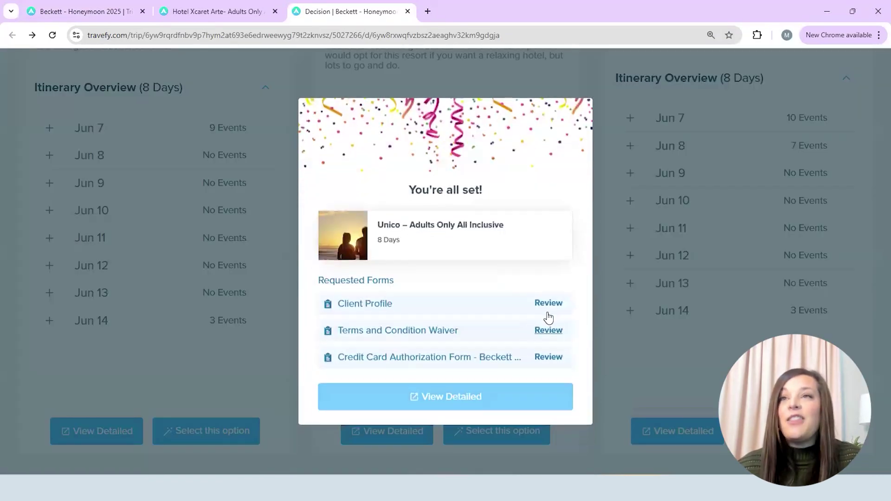